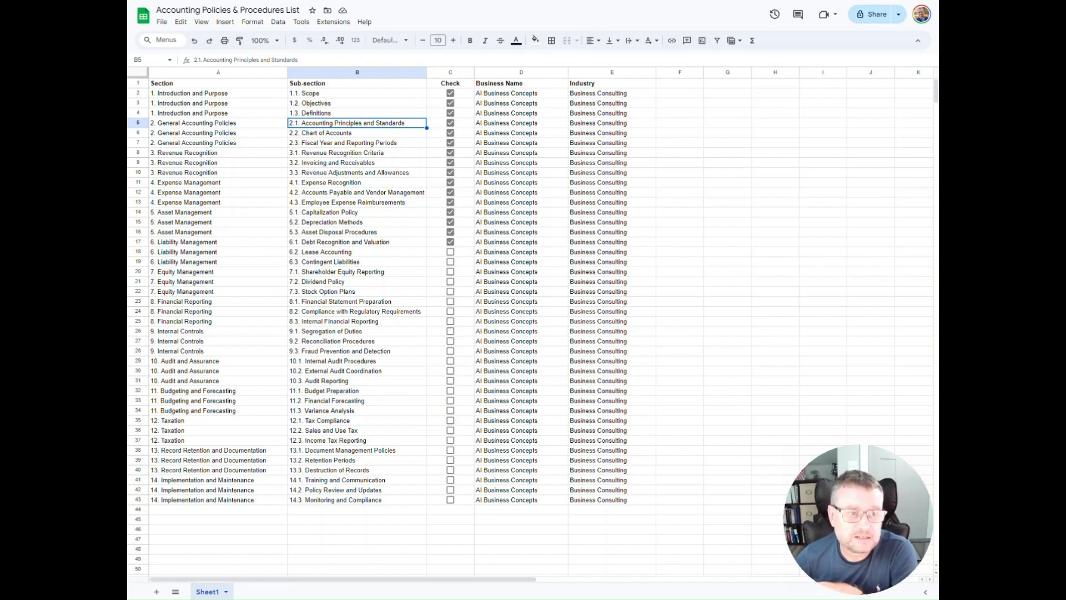
Switch to the Make scenario, view the webhook address of the Google Sheets Watch Changes module, and return to the spreadsheet
{"action": "left_click", "coordinate": [256, 0]}
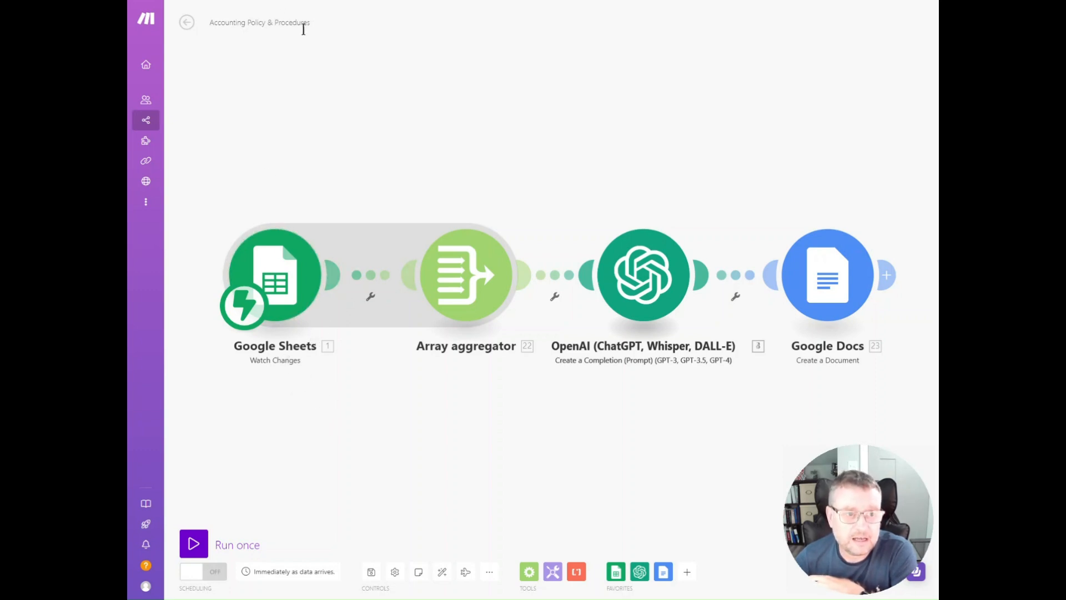
{"action": "left_click", "coordinate": [283, 284]}
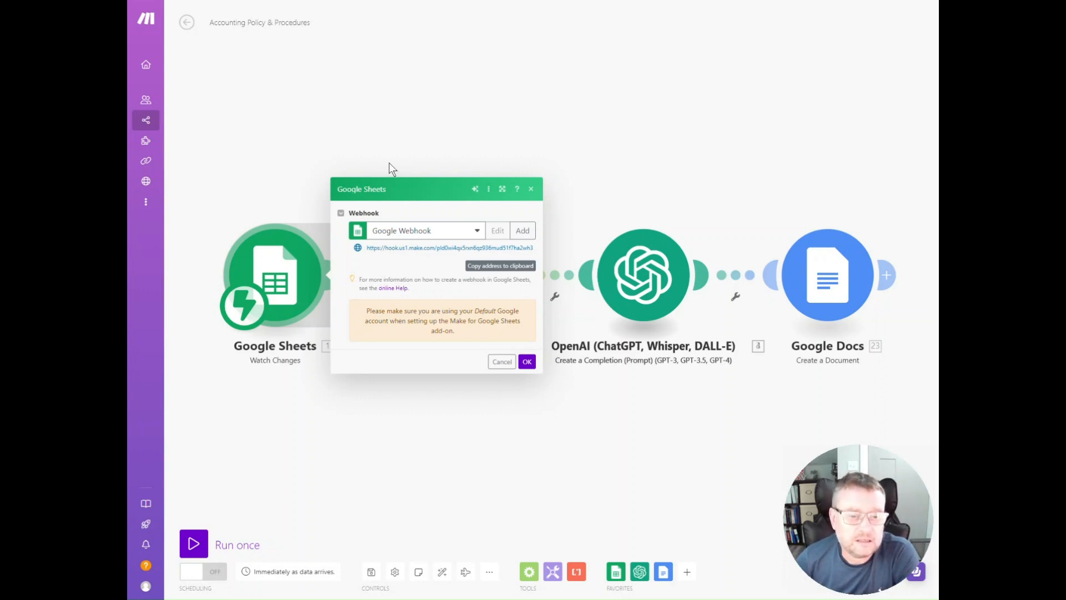
{"action": "key", "text": "ctrl+Tab"}
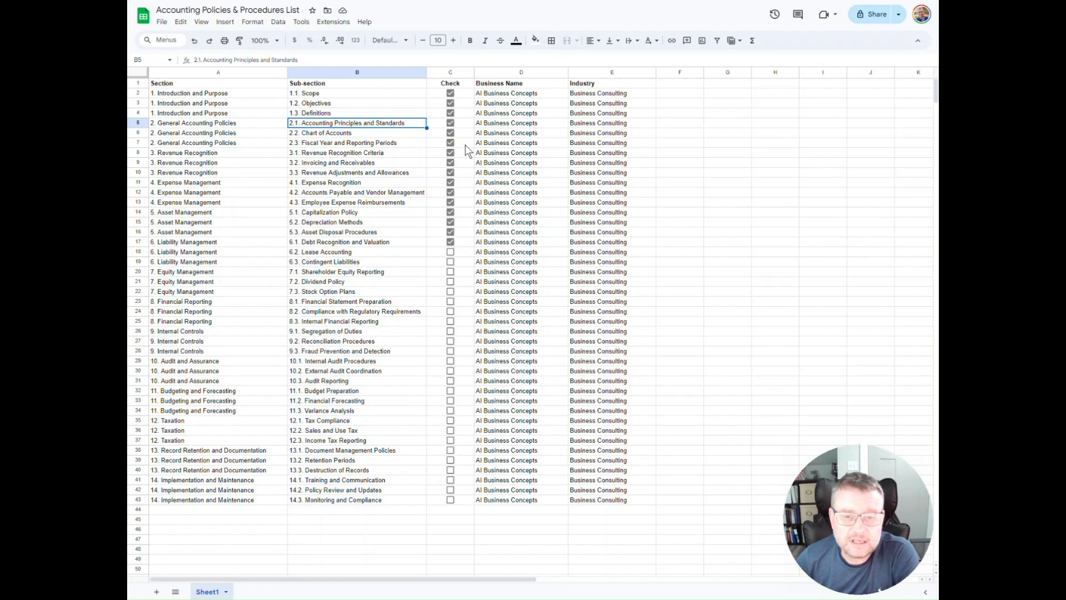
Search the Google Workspace Marketplace for the "make" add-on and close the marketplace
{"action": "left_click", "coordinate": [339, 23]}
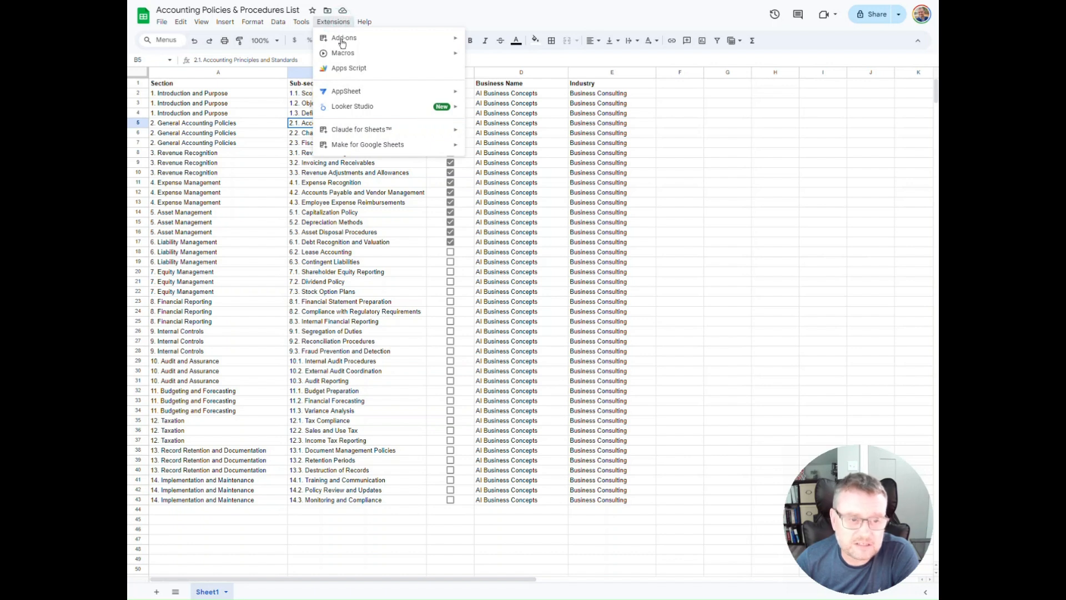
{"action": "mouse_move", "coordinate": [343, 42]}
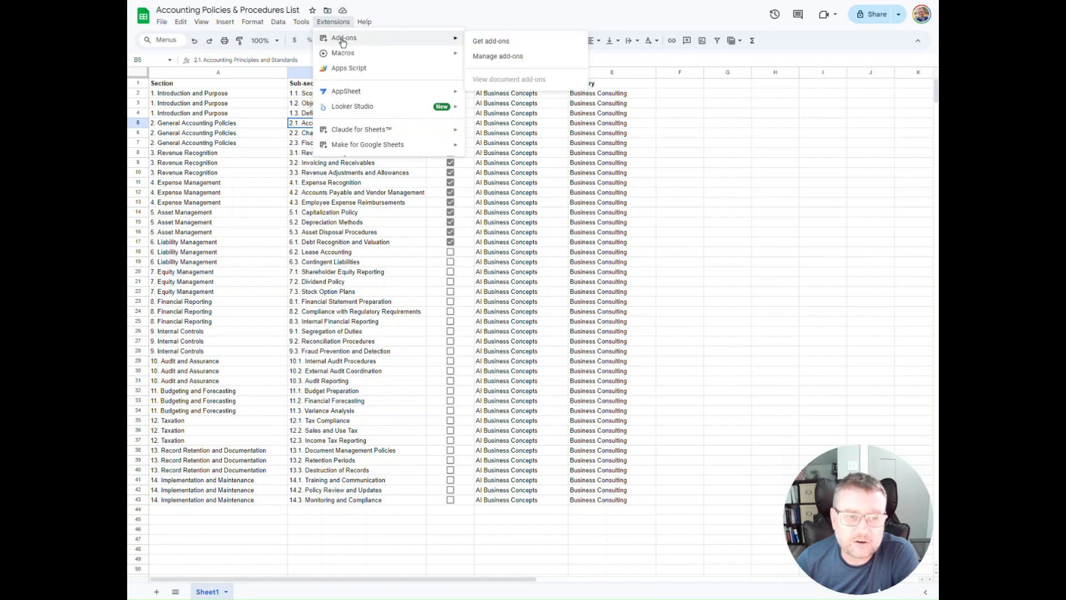
{"action": "left_click", "coordinate": [499, 42]}
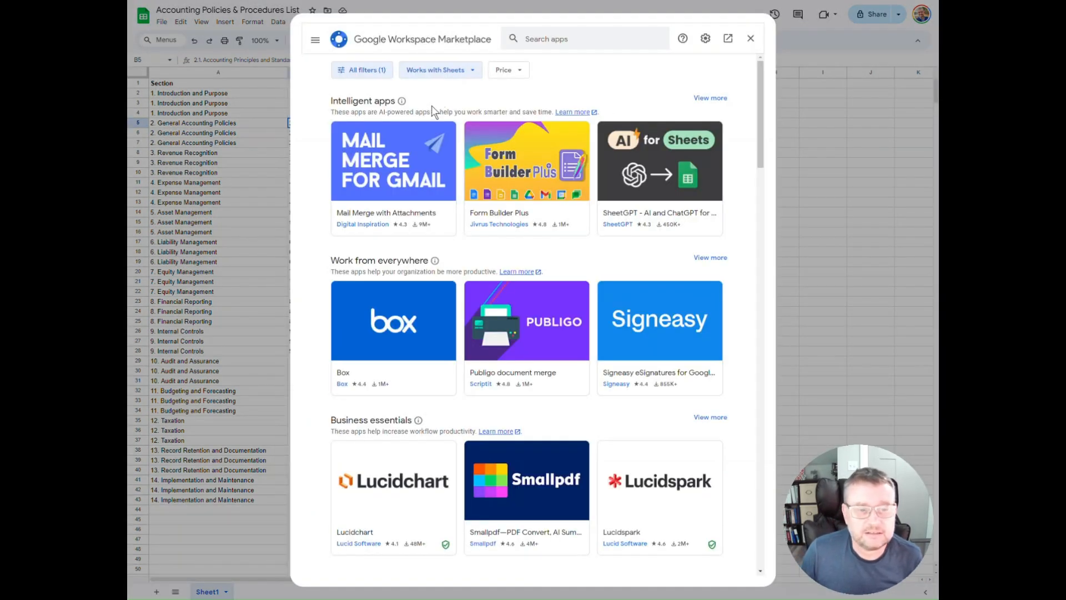
{"action": "left_click", "coordinate": [545, 43]}
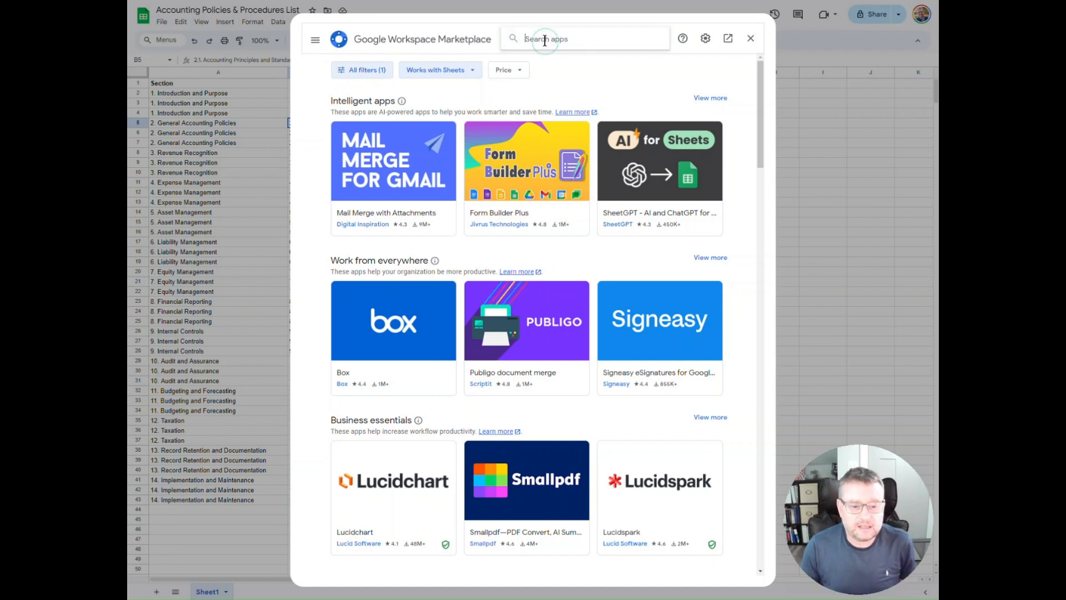
{"action": "type", "text": "make"}
{"action": "key", "text": "Return"}
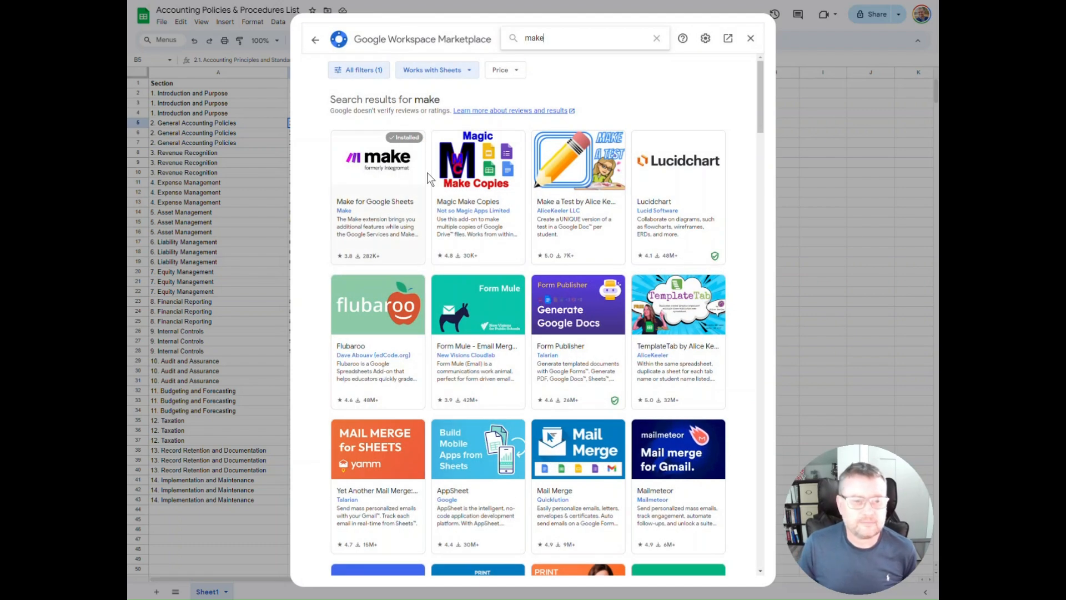
{"action": "left_click", "coordinate": [315, 43]}
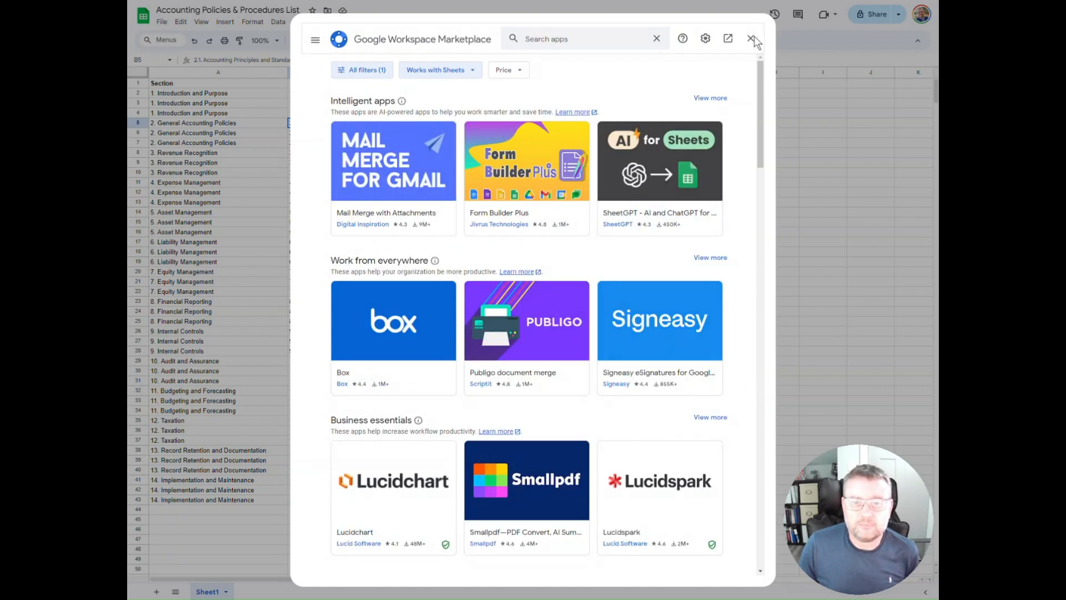
{"action": "left_click", "coordinate": [752, 40]}
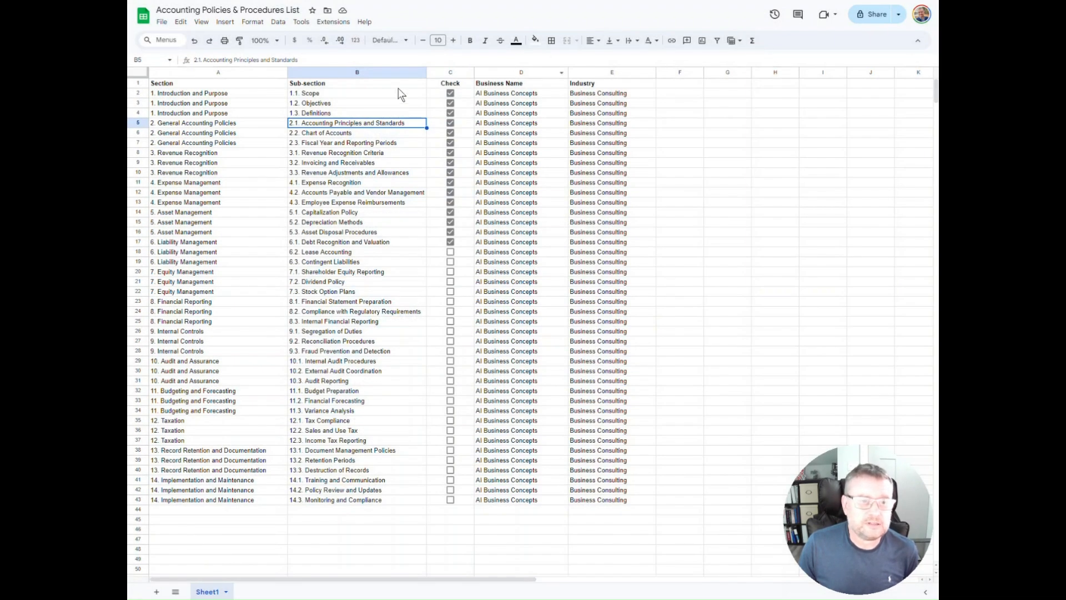
Save the Watch Changes webhook URL in the Make for Google Sheets extension settings
{"action": "left_click", "coordinate": [334, 22]}
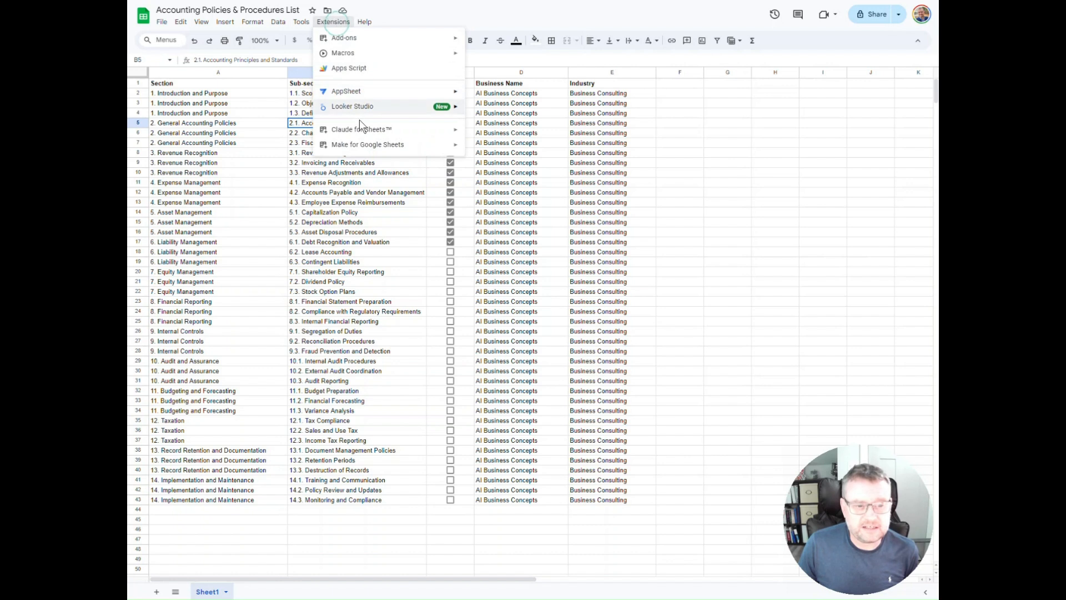
{"action": "mouse_move", "coordinate": [371, 151]}
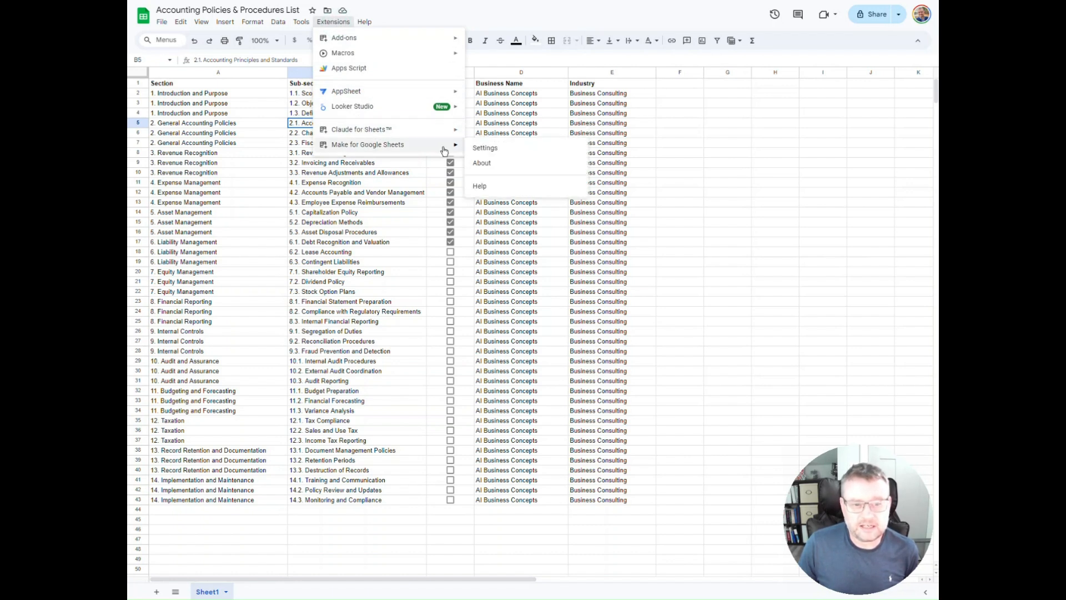
{"action": "left_click", "coordinate": [484, 149]}
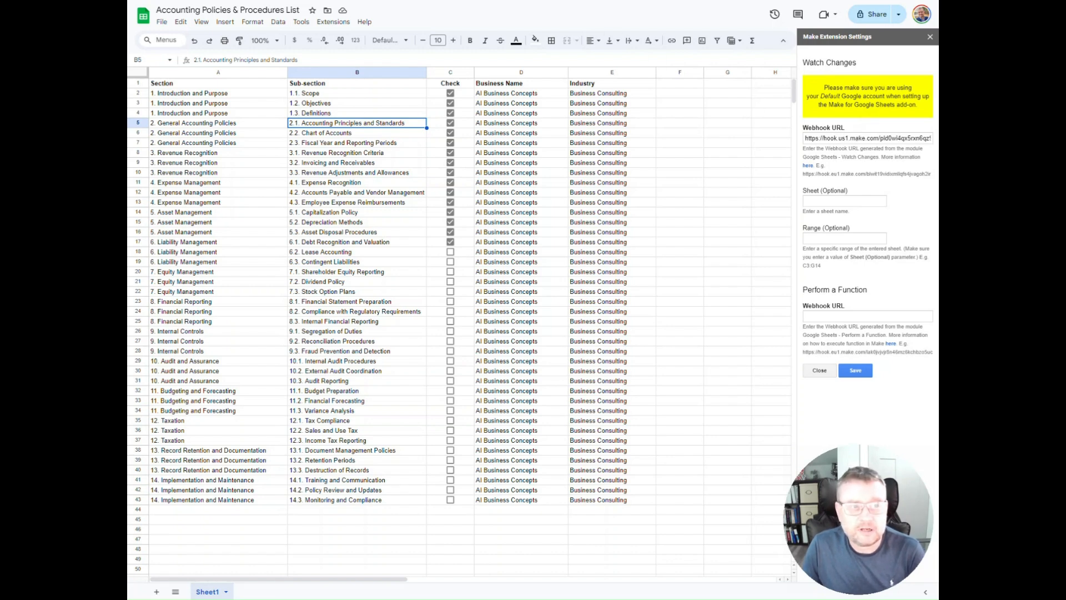
{"action": "key", "text": "ctrl+Tab"}
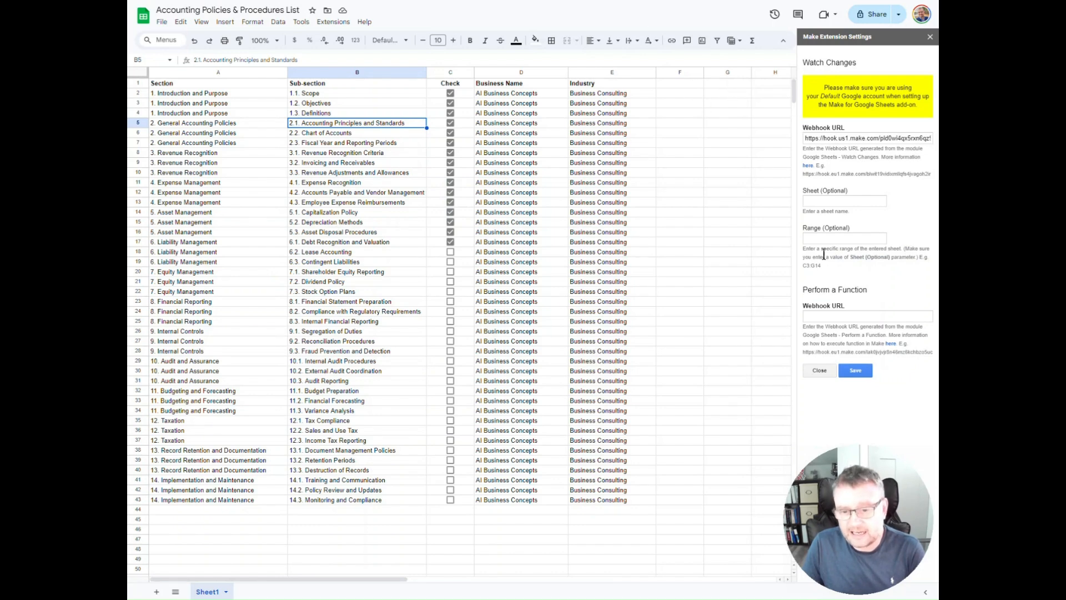
{"action": "left_click", "coordinate": [851, 371]}
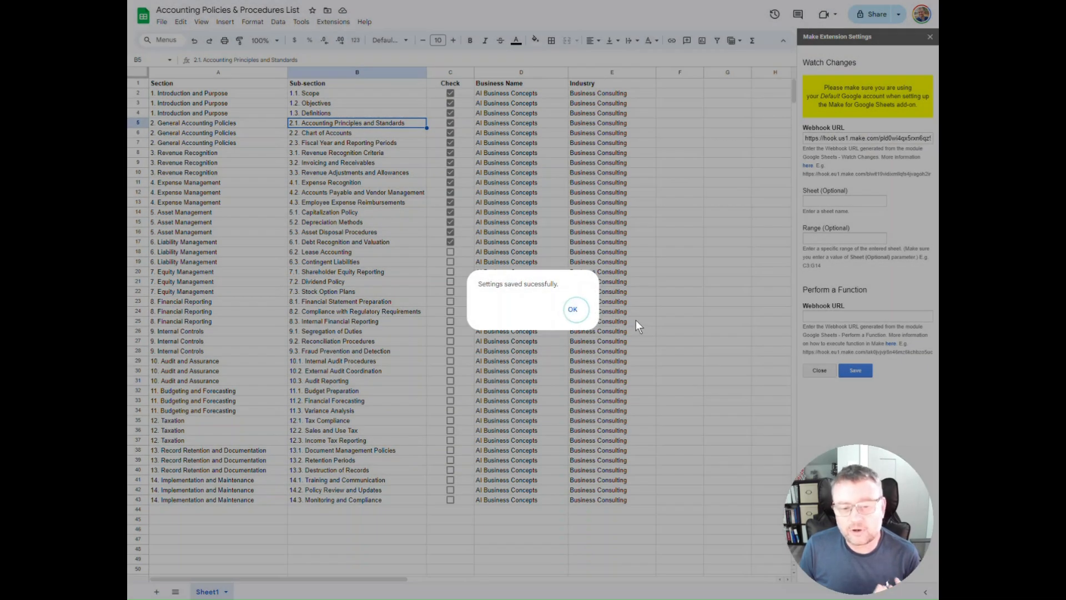
{"action": "left_click", "coordinate": [573, 309]}
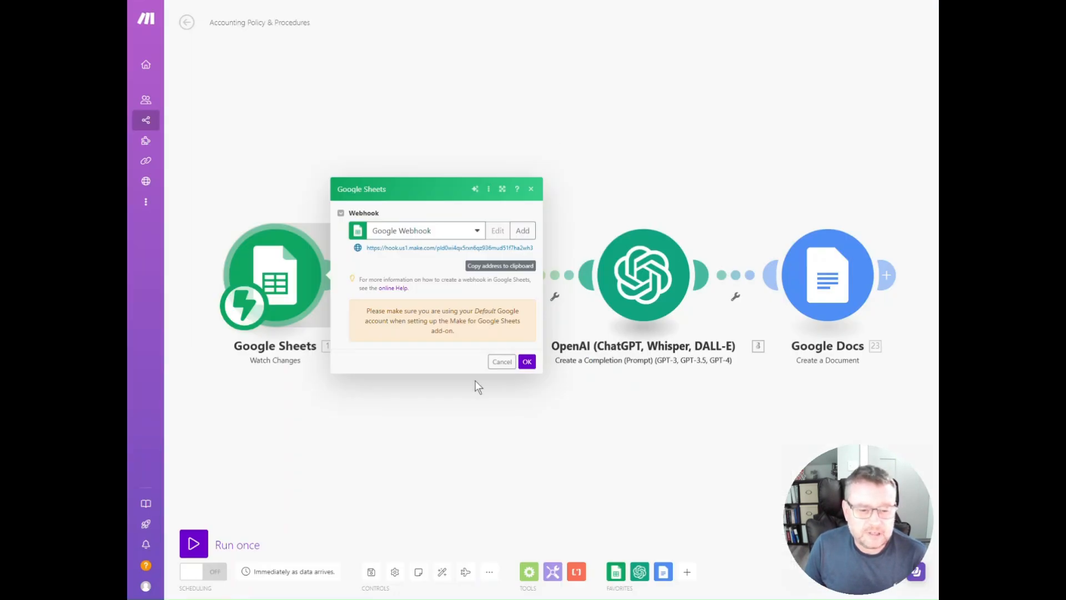
Accept the Google Sheets webhook settings in Make, and review and accept the array aggregator's source module and aggregated fields
{"action": "left_click", "coordinate": [527, 362]}
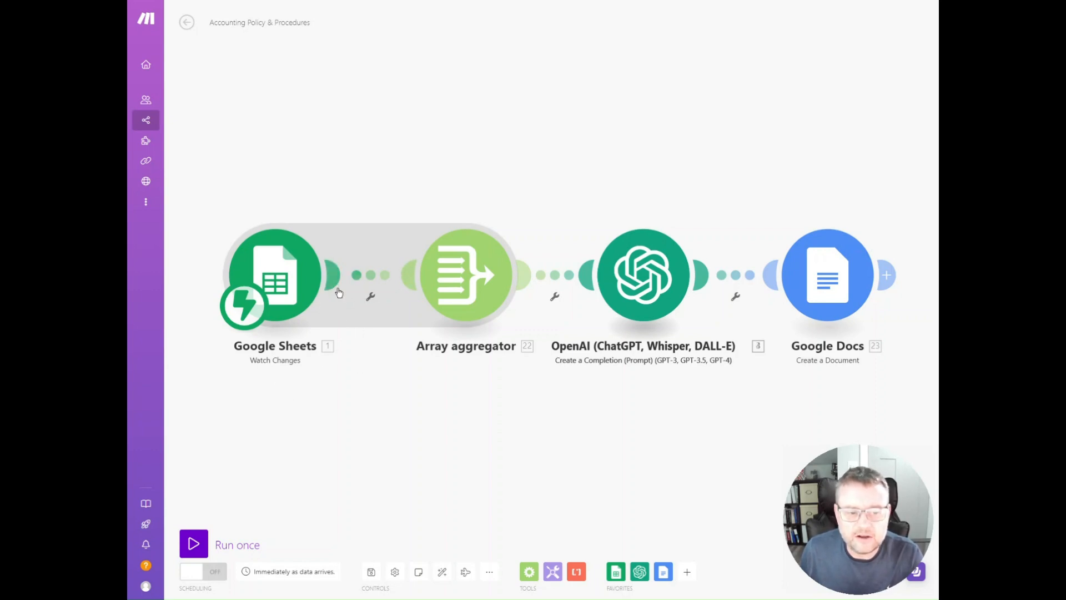
{"action": "left_click", "coordinate": [481, 288]}
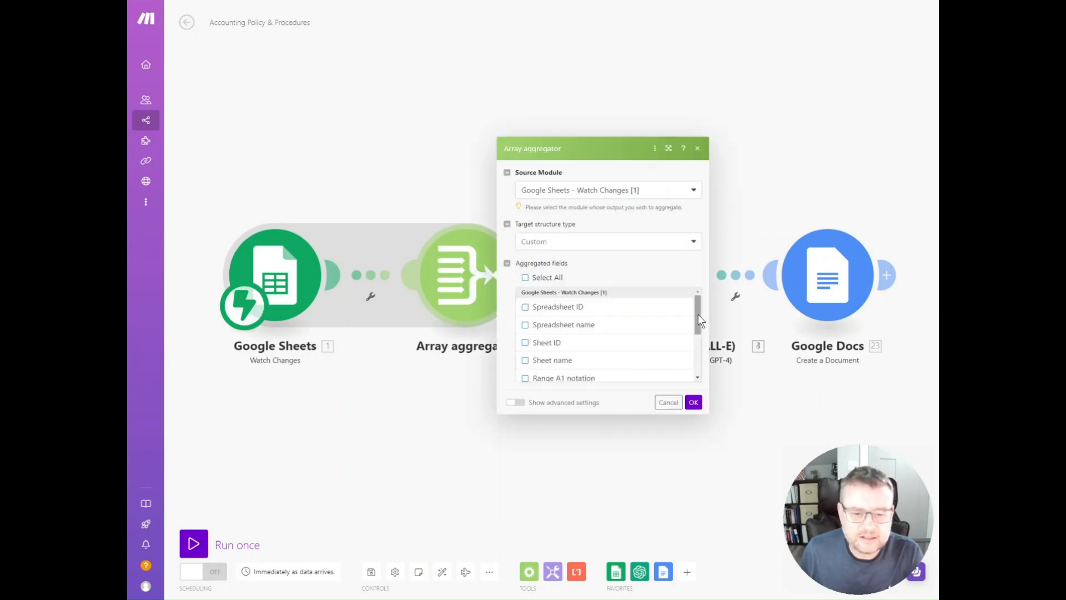
{"action": "scroll", "coordinate": [694, 322], "scroll_direction": "down", "scroll_amount": 5}
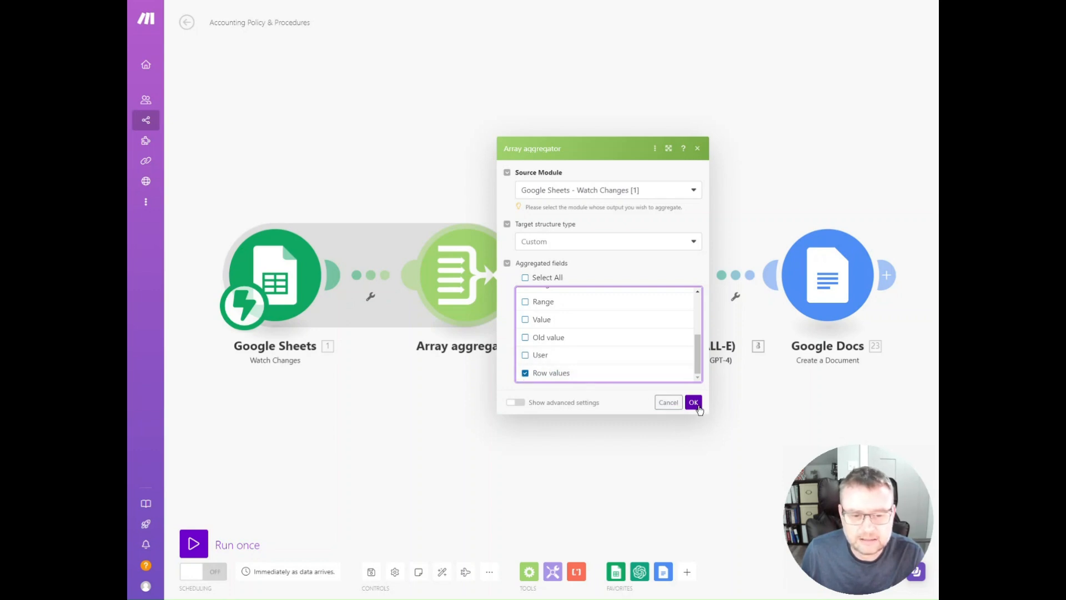
{"action": "left_click", "coordinate": [694, 404]}
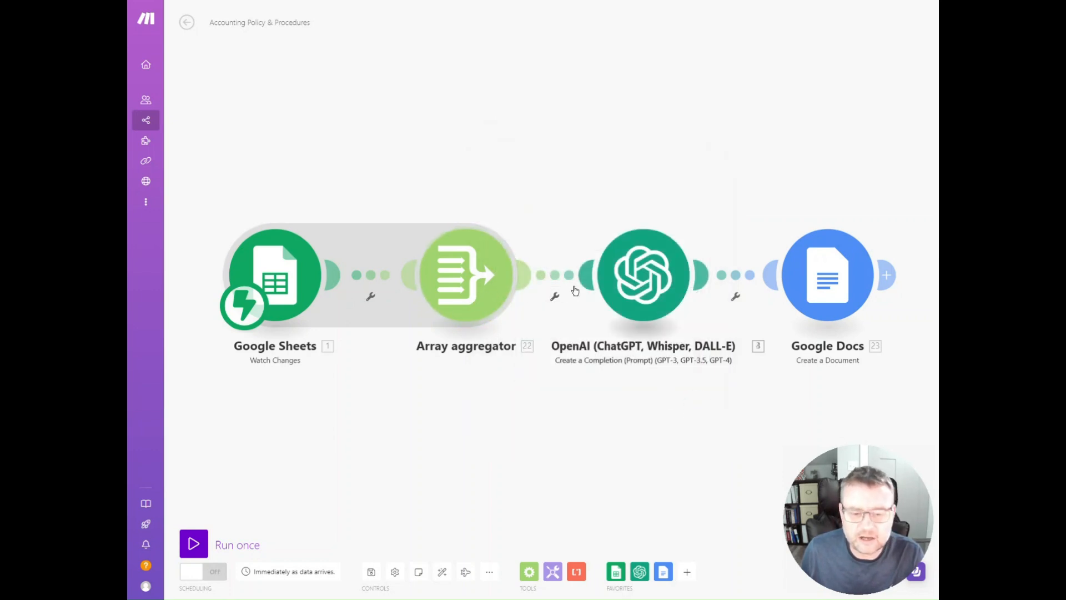
Open the OpenAI module's settings and read through the whole System message prompt, including its numbered policy overview
{"action": "left_click", "coordinate": [655, 296]}
{"action": "left_click_drag", "start_coordinate": [855, 501], "coordinate": [296, 499]}
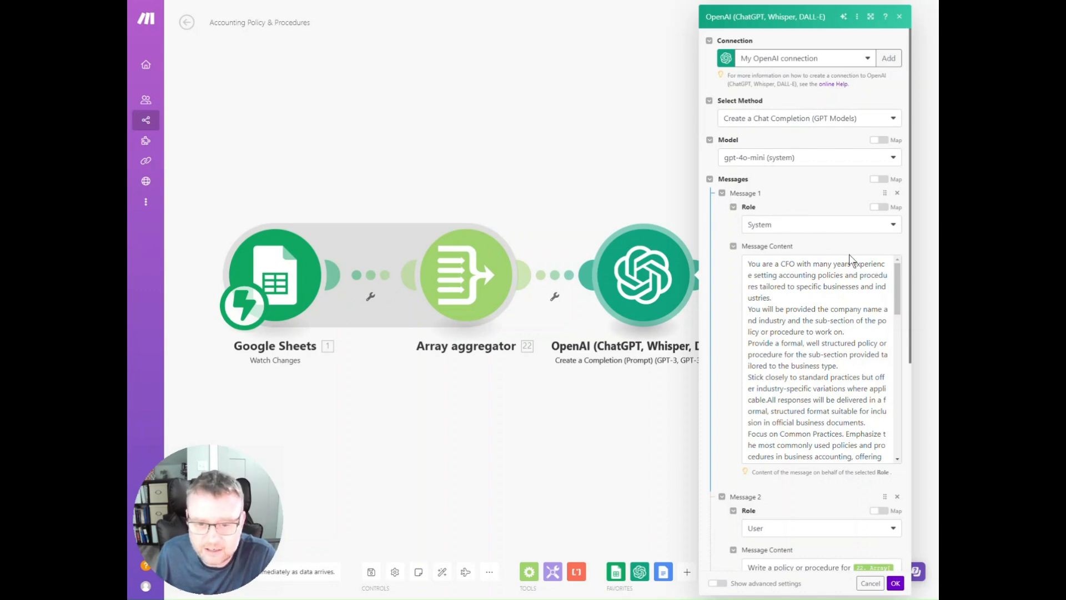
{"action": "left_click", "coordinate": [897, 288]}
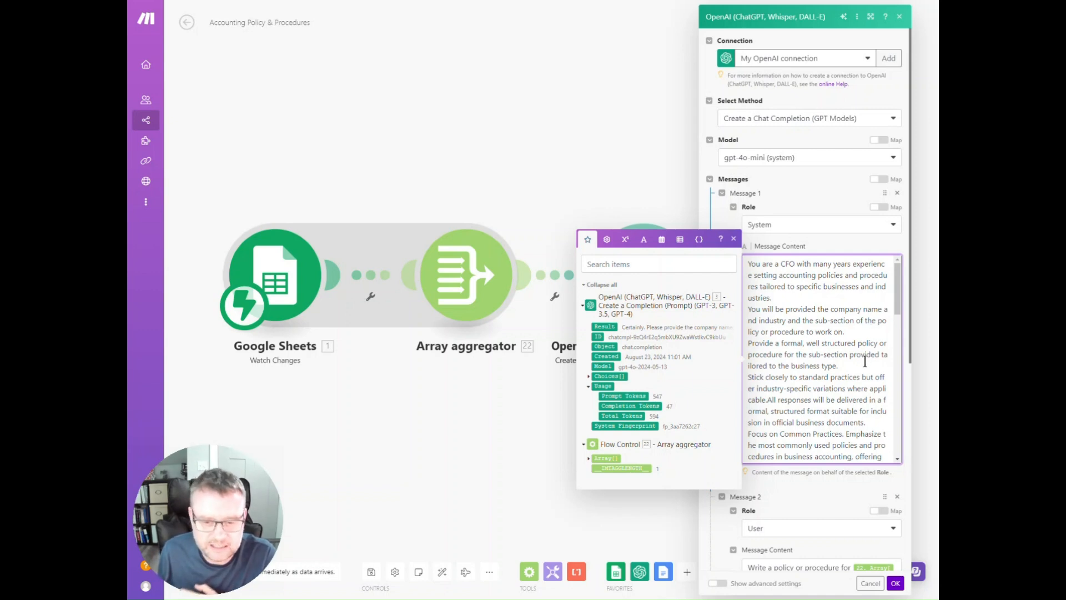
{"action": "scroll", "coordinate": [865, 362], "scroll_direction": "down", "scroll_amount": 3}
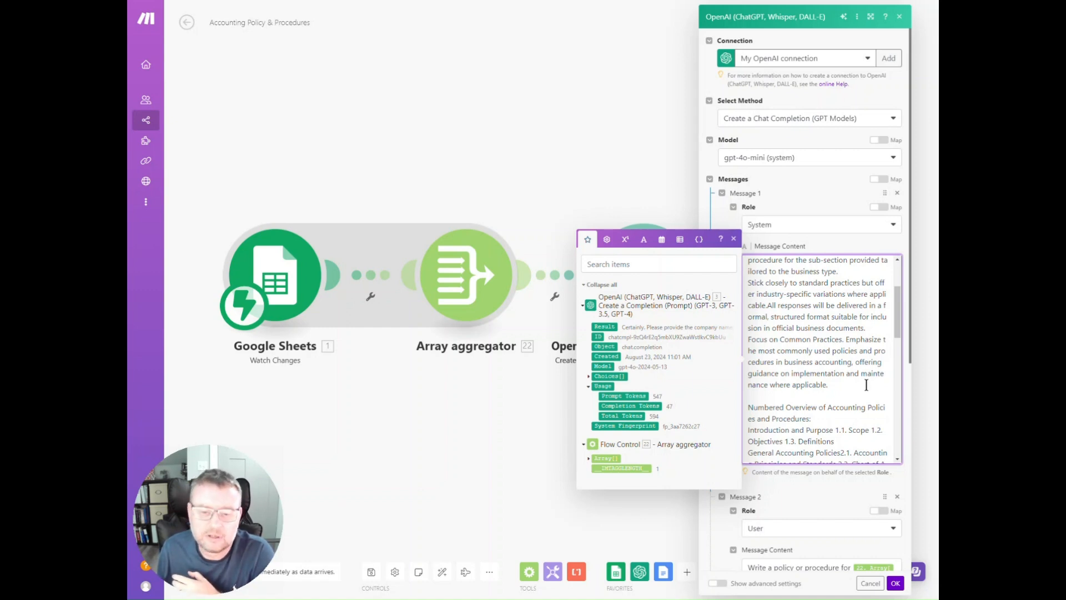
{"action": "scroll", "coordinate": [864, 375], "scroll_direction": "down", "scroll_amount": 2}
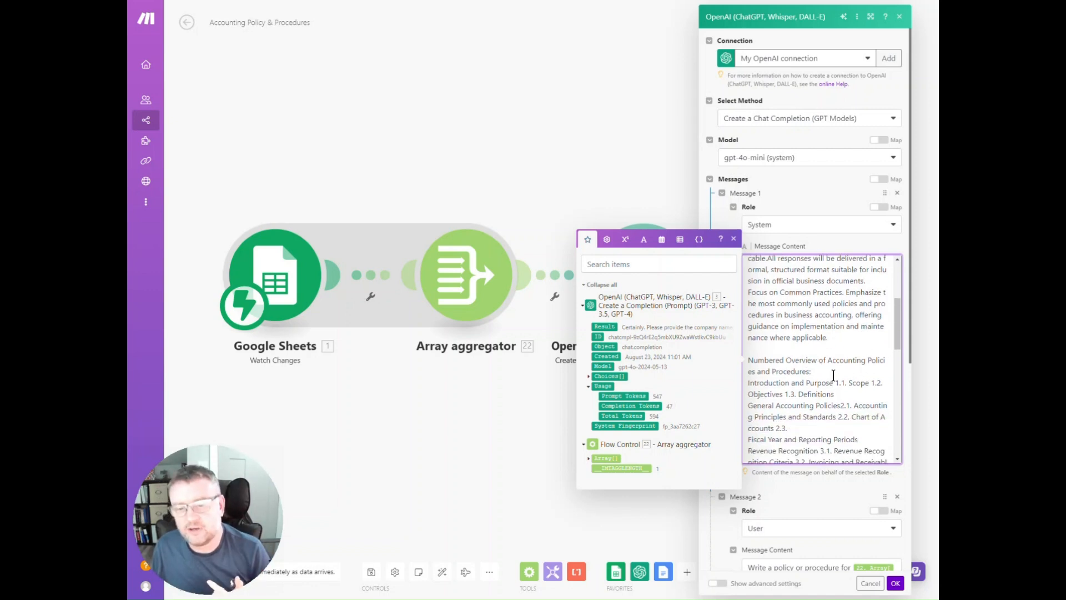
{"action": "scroll", "coordinate": [845, 375], "scroll_direction": "down", "scroll_amount": 2}
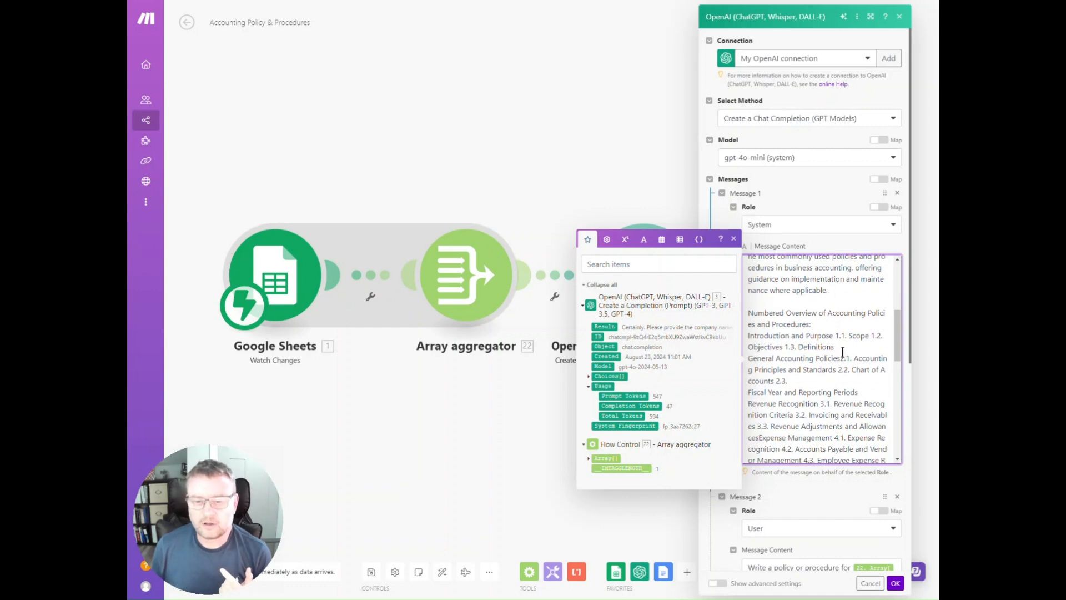
{"action": "scroll", "coordinate": [831, 343], "scroll_direction": "down", "scroll_amount": 10}
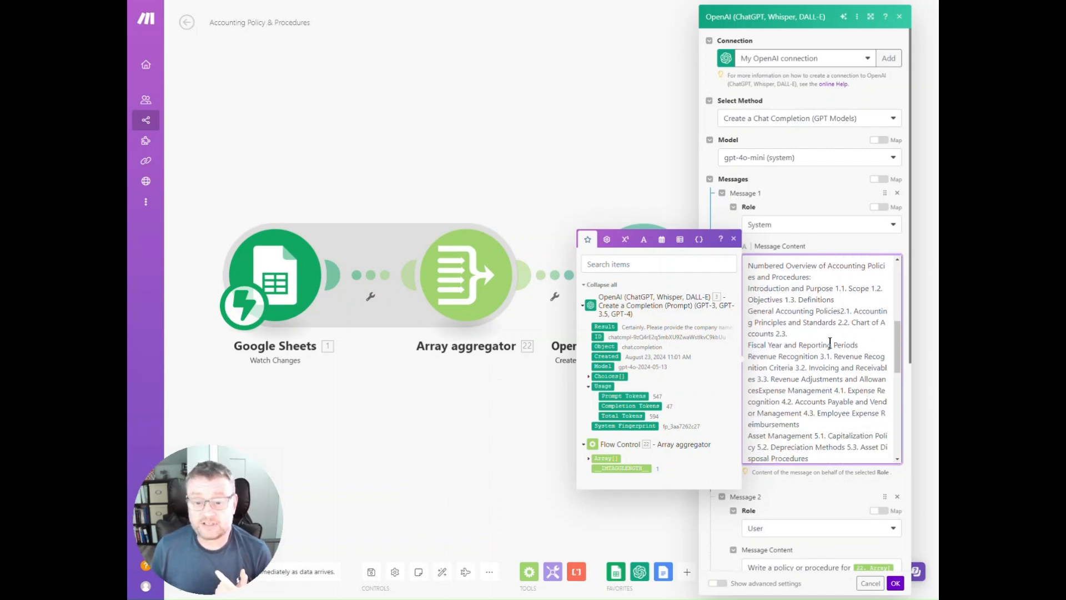
{"action": "scroll", "coordinate": [827, 346], "scroll_direction": "down", "scroll_amount": 5}
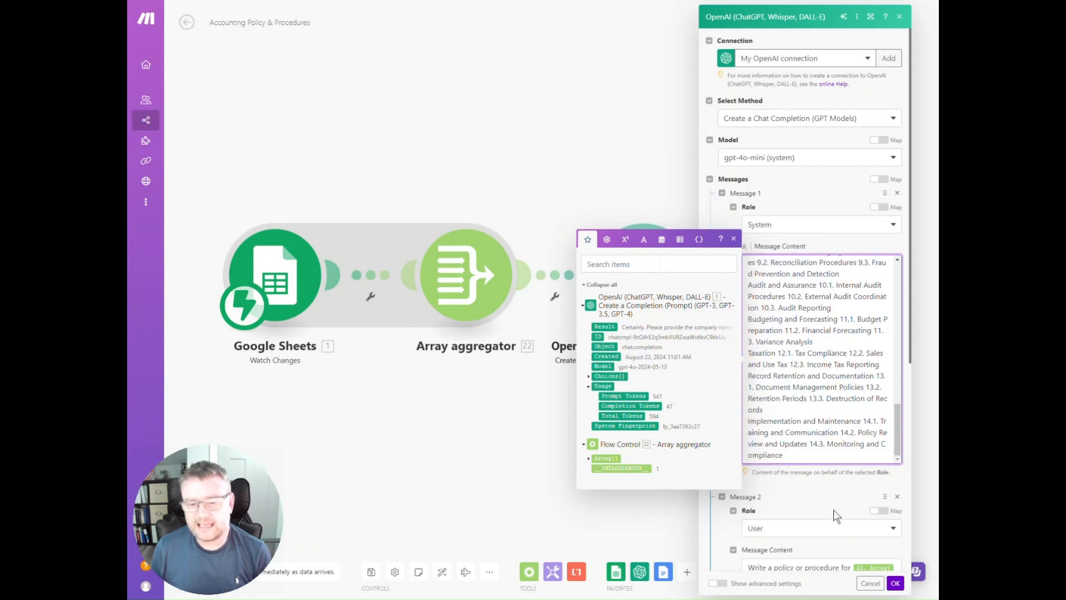
{"action": "left_click", "coordinate": [825, 493]}
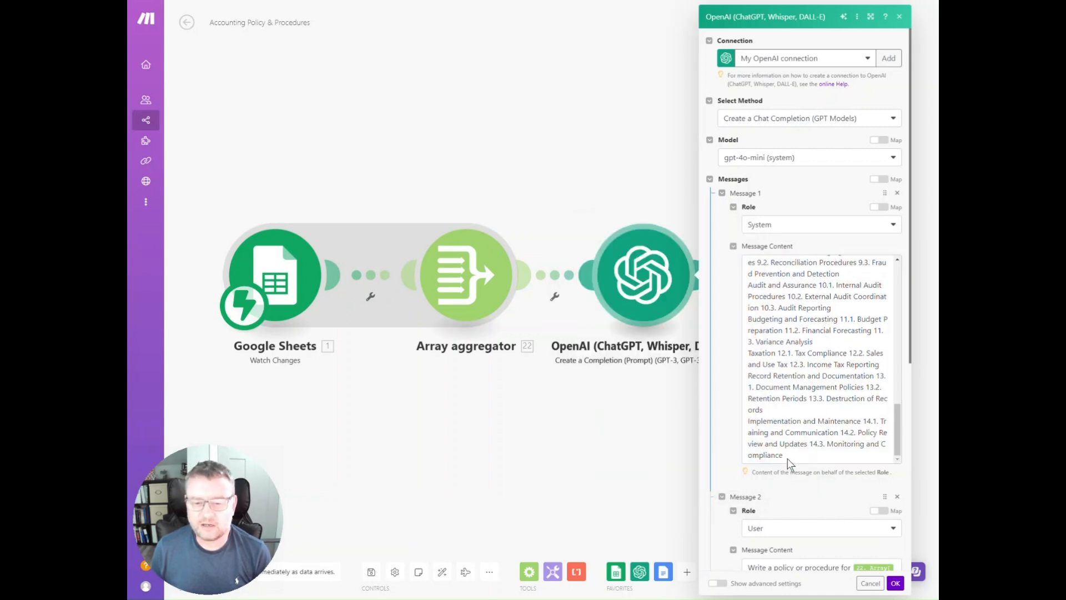
Examine the User message prompt in the OpenAI module and expand the array aggregator's Row values to see the mapped columns
{"action": "scroll", "coordinate": [766, 495], "scroll_direction": "down", "scroll_amount": 1}
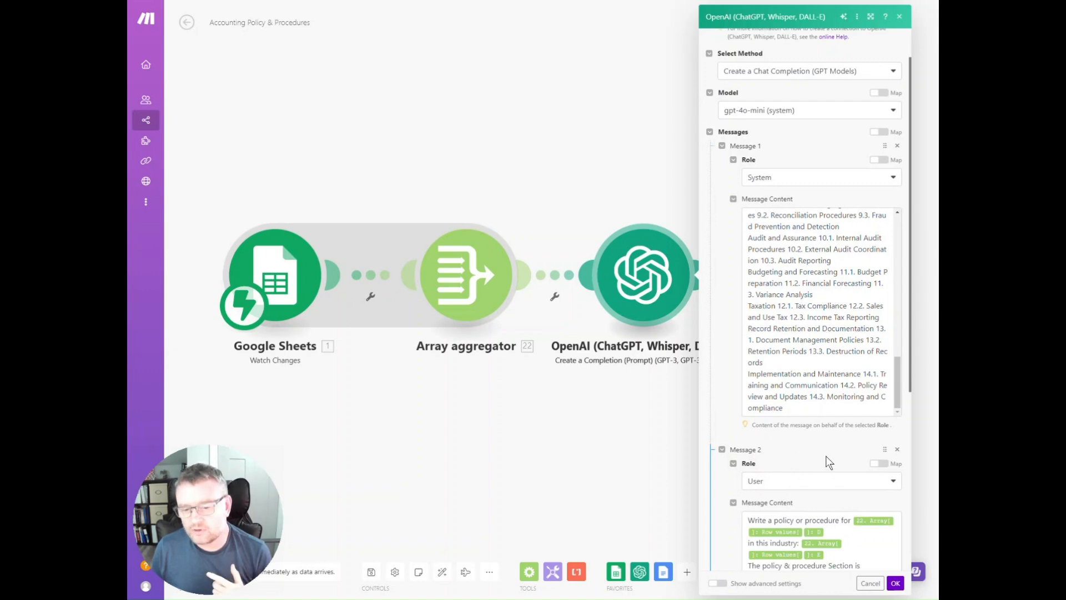
{"action": "scroll", "coordinate": [827, 459], "scroll_direction": "down", "scroll_amount": 1}
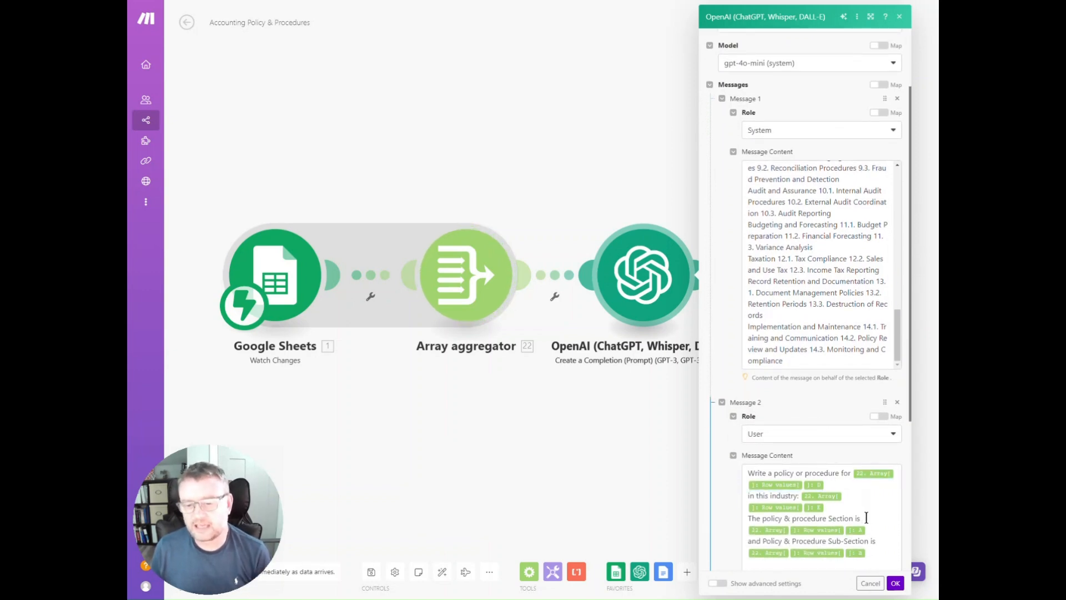
{"action": "scroll", "coordinate": [859, 497], "scroll_direction": "down", "scroll_amount": 1}
{"action": "scroll", "coordinate": [859, 498], "scroll_direction": "down", "scroll_amount": 1}
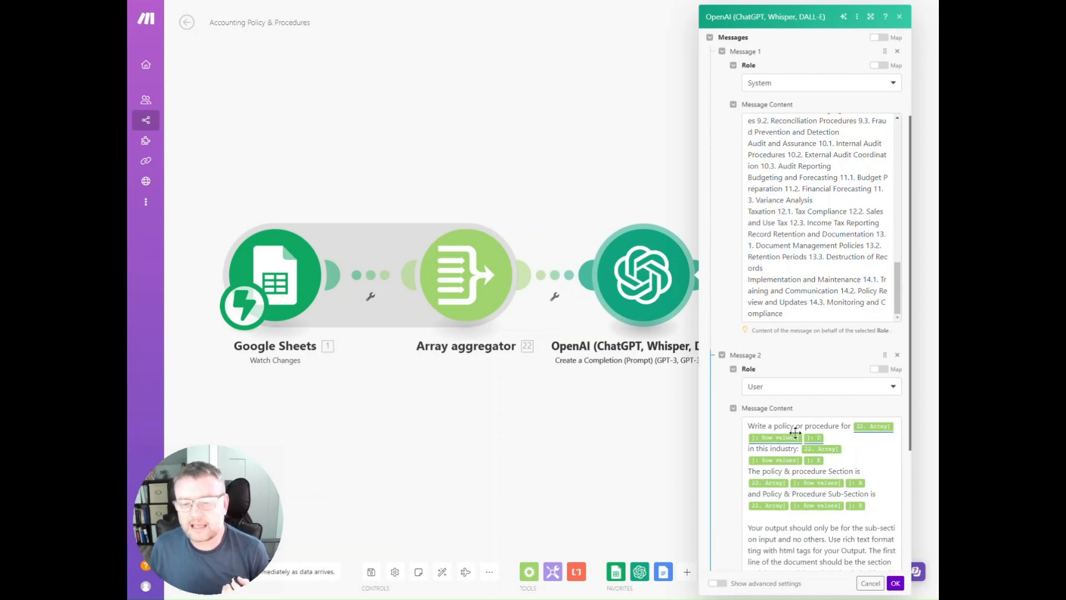
{"action": "left_click", "coordinate": [873, 426]}
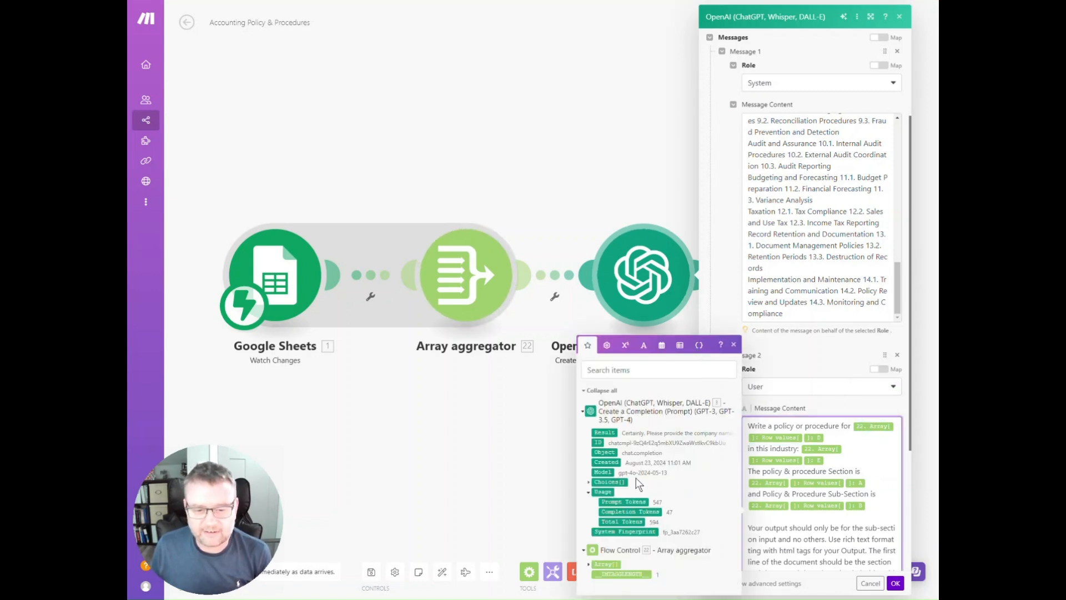
{"action": "left_click", "coordinate": [588, 564]}
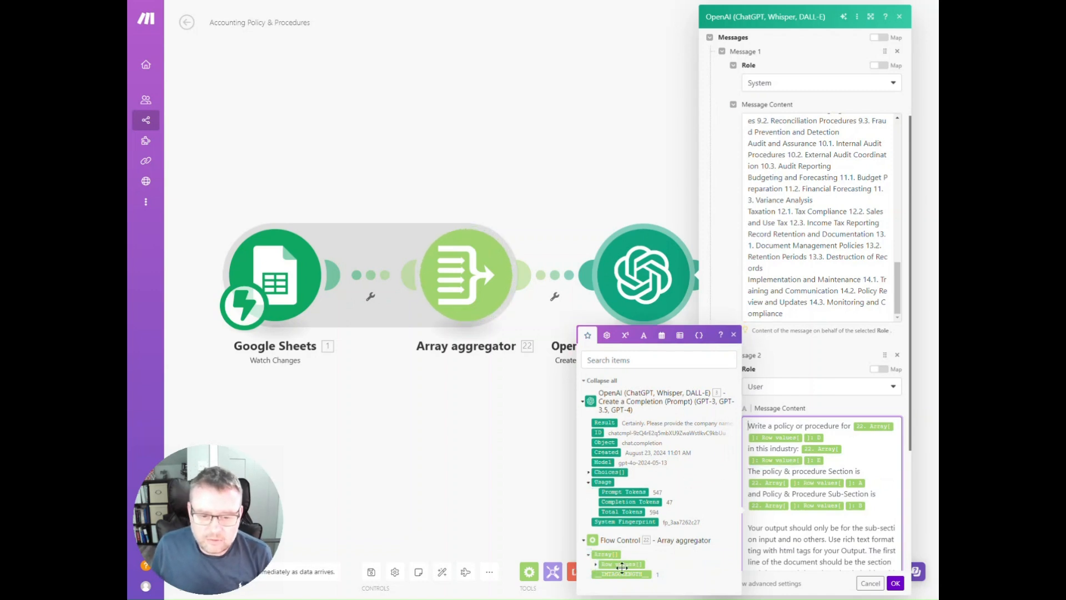
{"action": "left_click", "coordinate": [594, 564]}
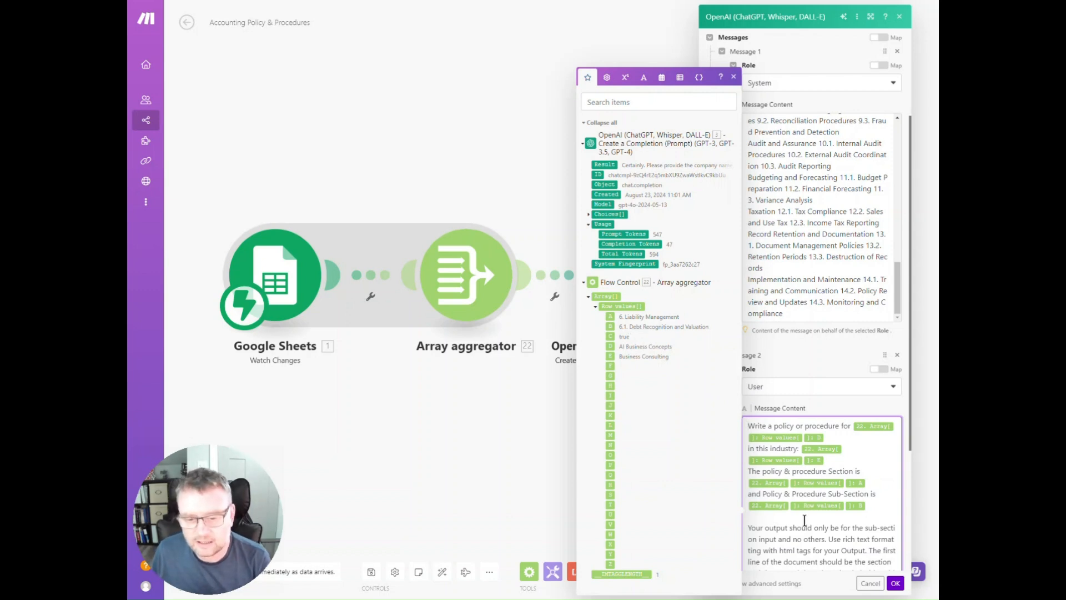
{"action": "scroll", "coordinate": [809, 516], "scroll_direction": "down", "scroll_amount": 1}
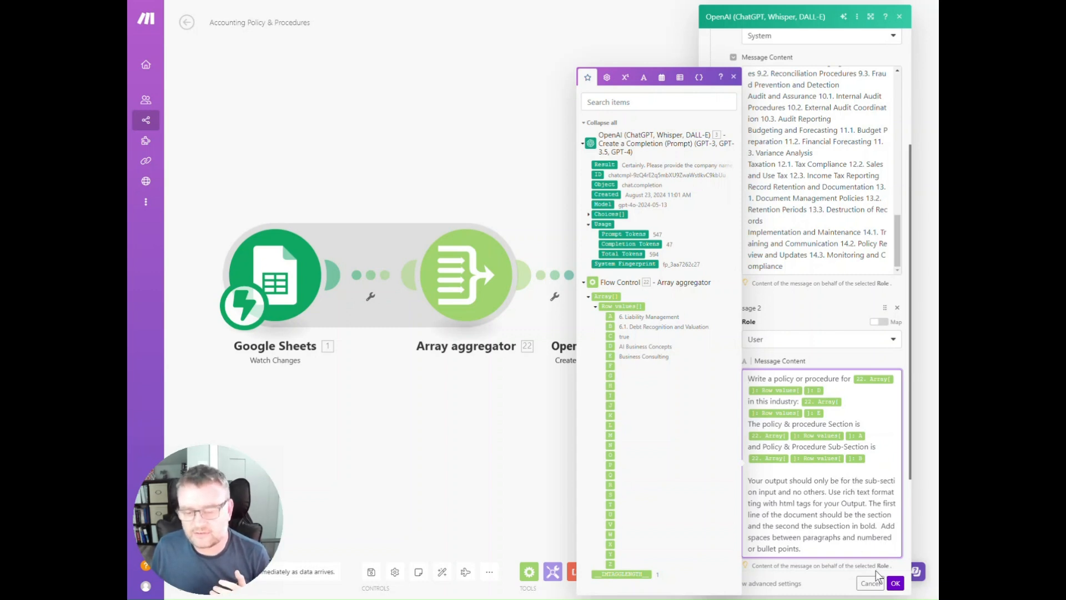
Accept the OpenAI settings, open the Google Docs module and expand the array aggregator's Row values to examine the columns mapped to the document name
{"action": "left_click", "coordinate": [894, 583]}
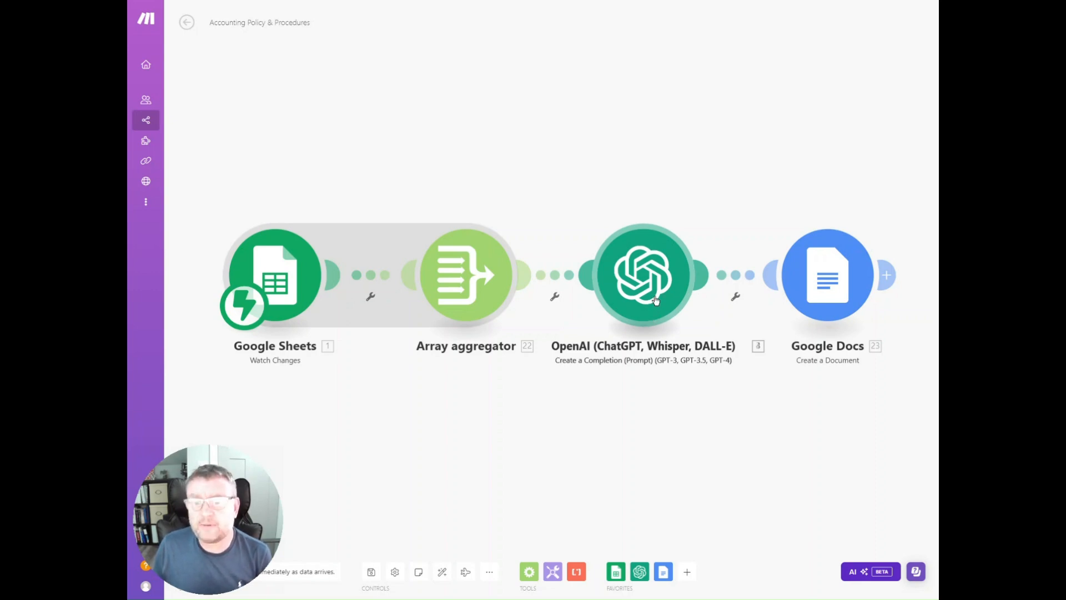
{"action": "left_click", "coordinate": [836, 285]}
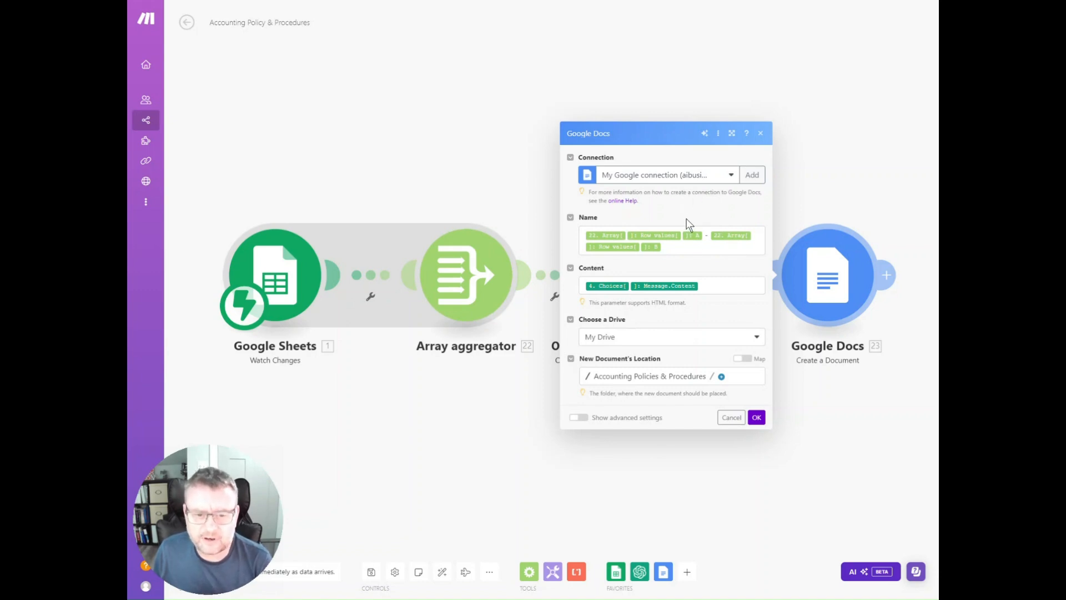
{"action": "left_click", "coordinate": [606, 235]}
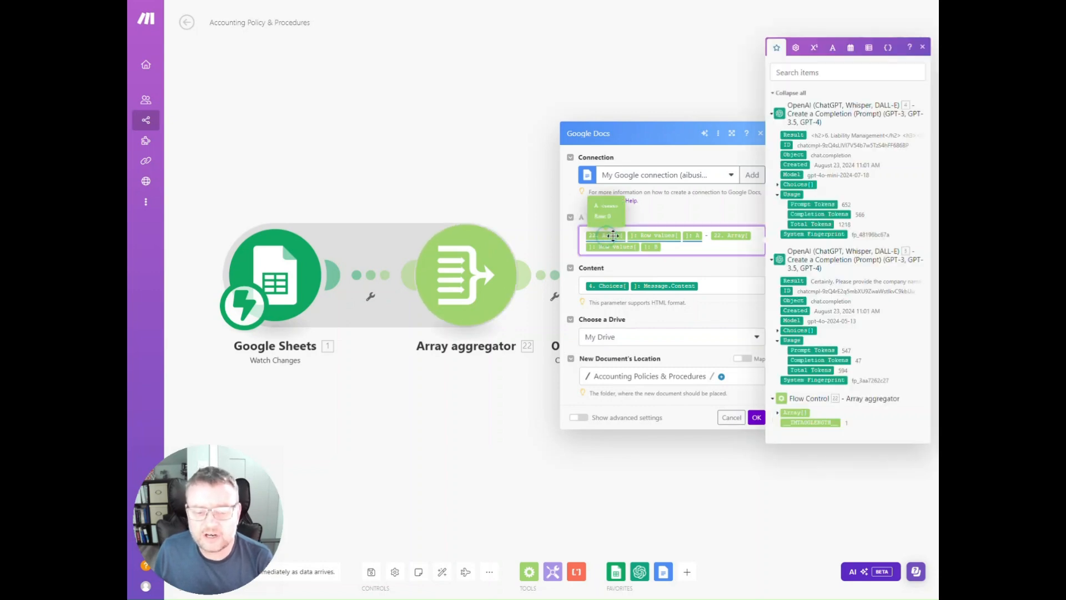
{"action": "left_click", "coordinate": [779, 413]}
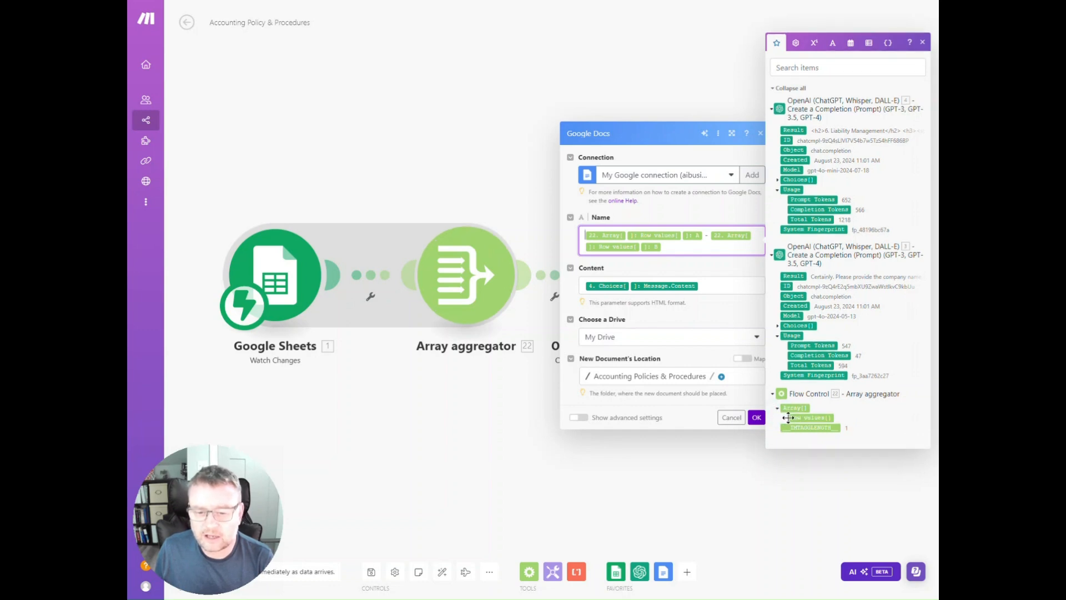
{"action": "left_click", "coordinate": [785, 420]}
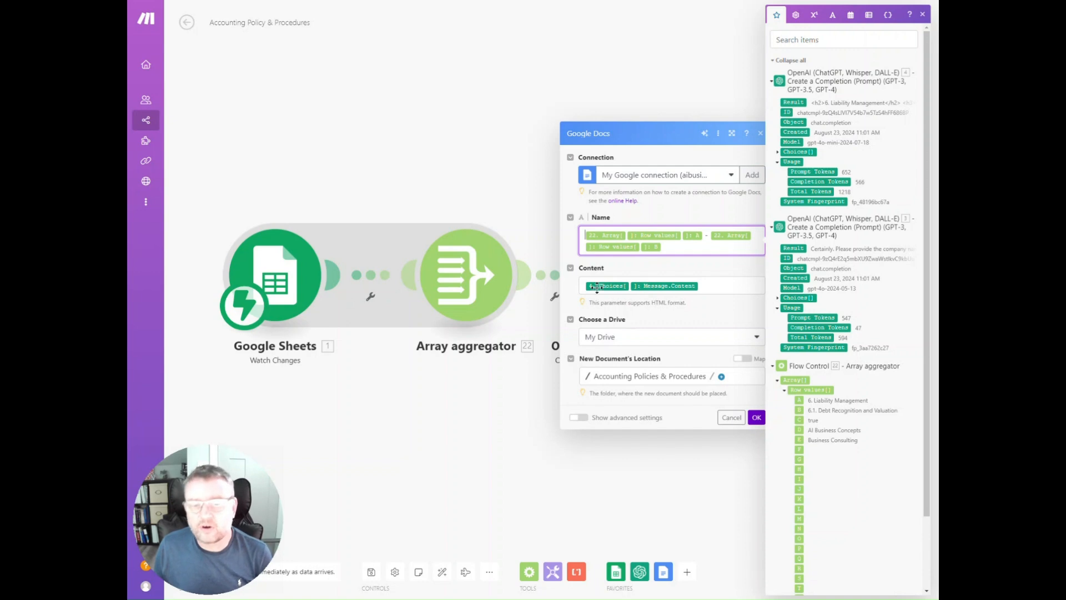
Expand the OpenAI Choices and Message fields to examine the source of the document content, and accept the Google Docs settings
{"action": "left_click", "coordinate": [778, 298]}
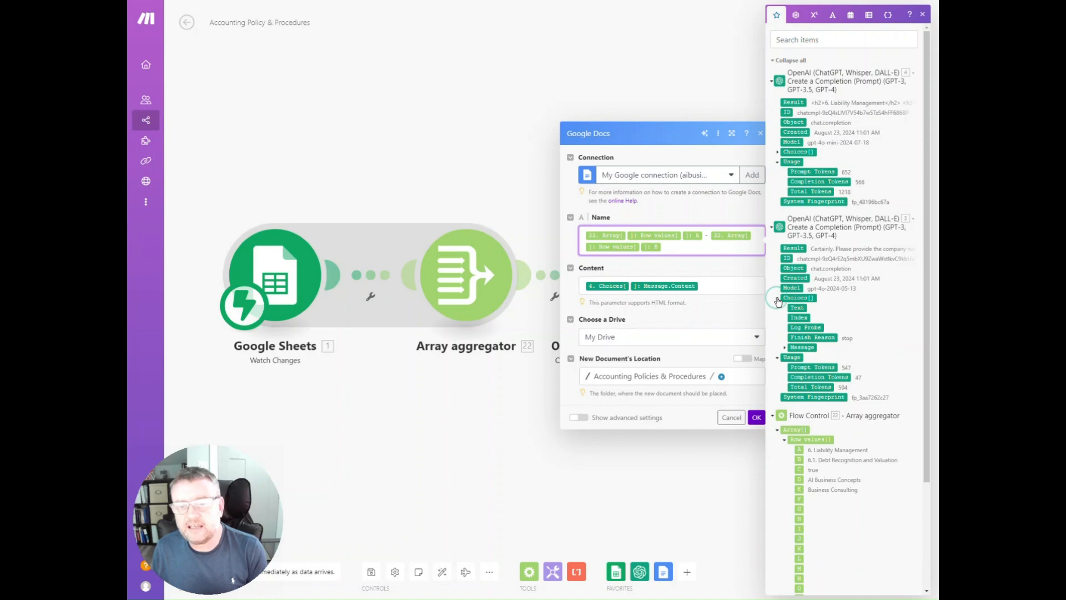
{"action": "left_click", "coordinate": [784, 349]}
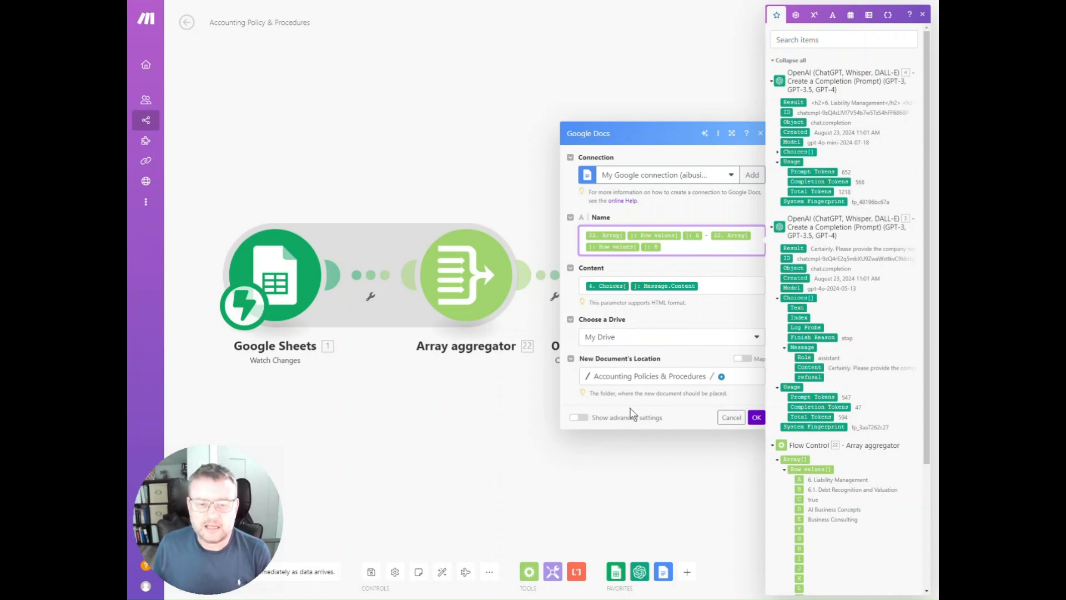
{"action": "left_click", "coordinate": [759, 421]}
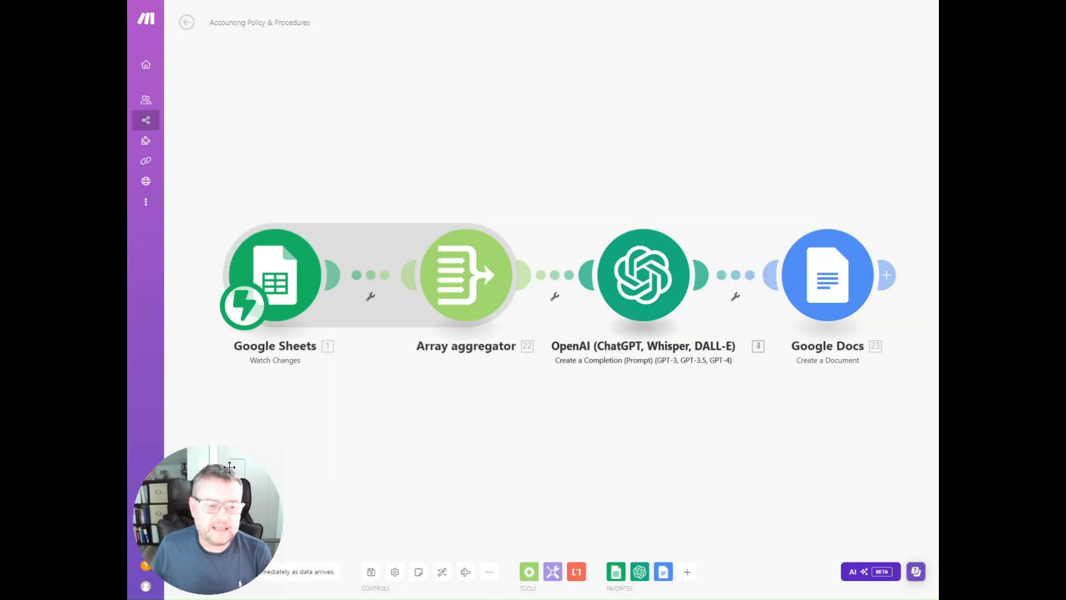
Run the scenario once waiting for new data, and tick the Check box of the 6.2. Lease Accounting row in the Google Sheets list
{"action": "left_click_drag", "start_coordinate": [240, 484], "coordinate": [857, 430]}
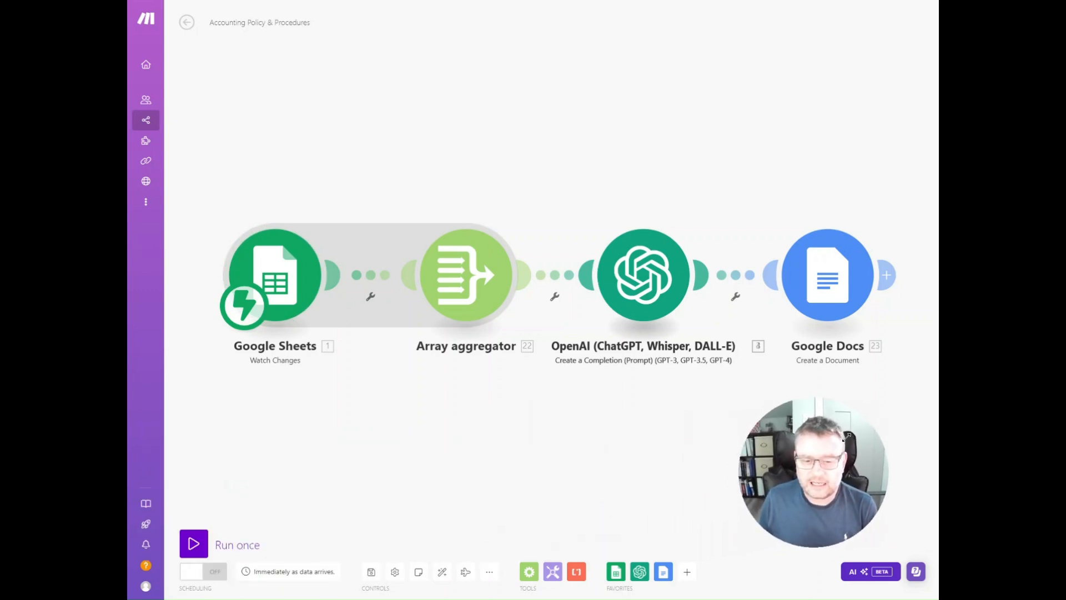
{"action": "left_click", "coordinate": [194, 544]}
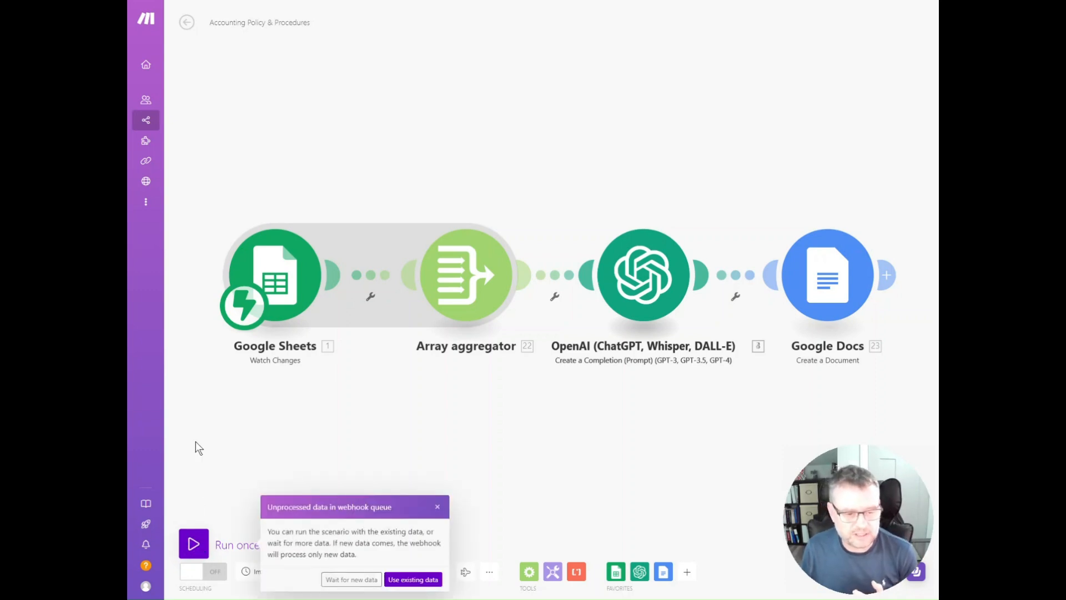
{"action": "left_click", "coordinate": [354, 580]}
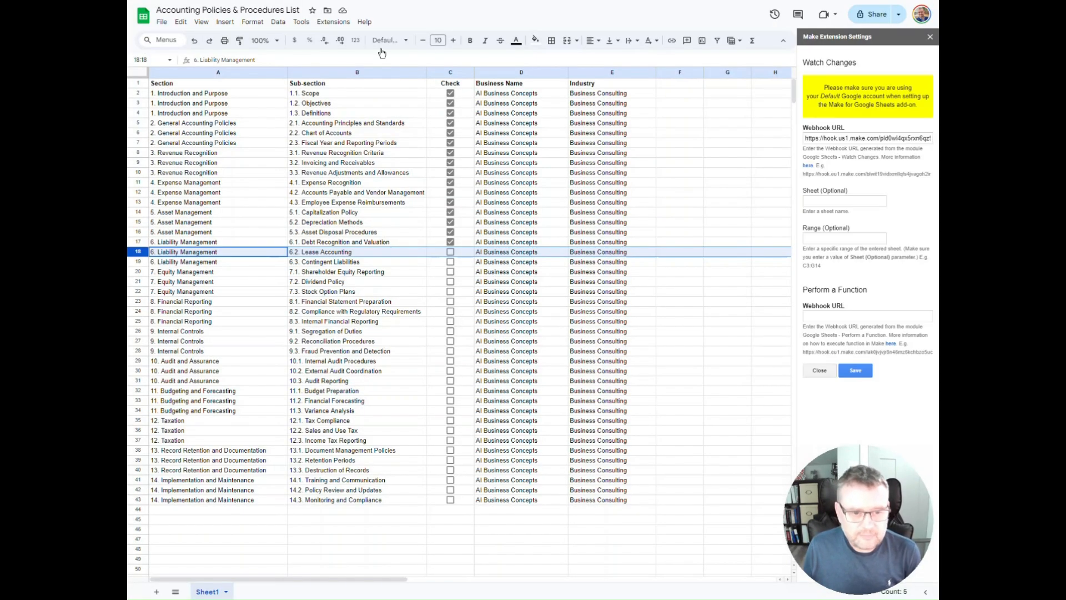
{"action": "left_click", "coordinate": [450, 252]}
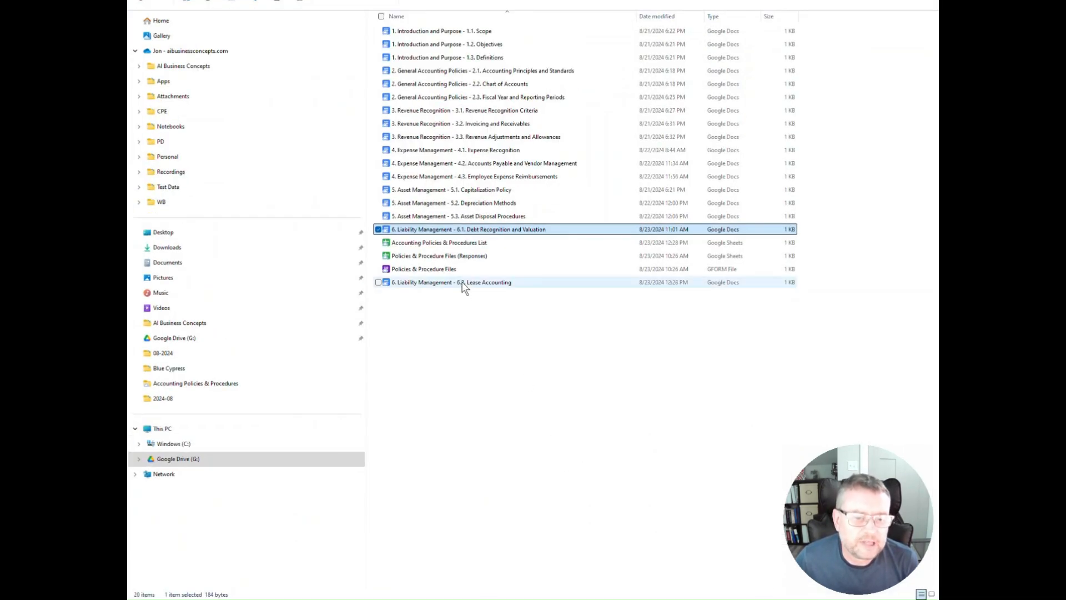
Open the generated document "6. Liability Management - 6.2. Lease Accounting" from the Google Drive folder and read through its sections
{"action": "double_click", "coordinate": [482, 284]}
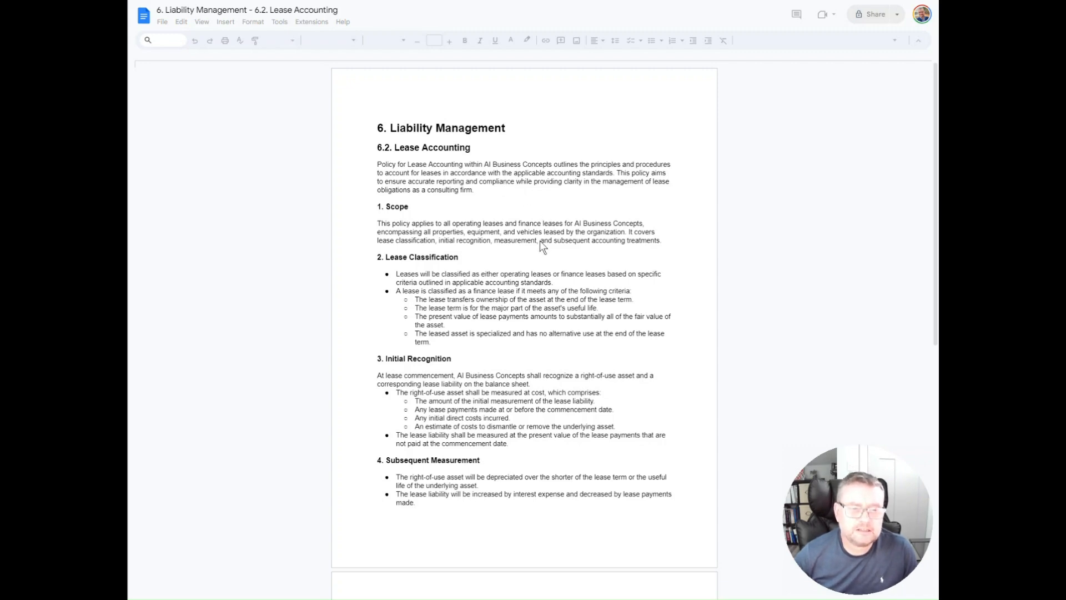
{"action": "scroll", "coordinate": [540, 241], "scroll_direction": "down", "scroll_amount": 6}
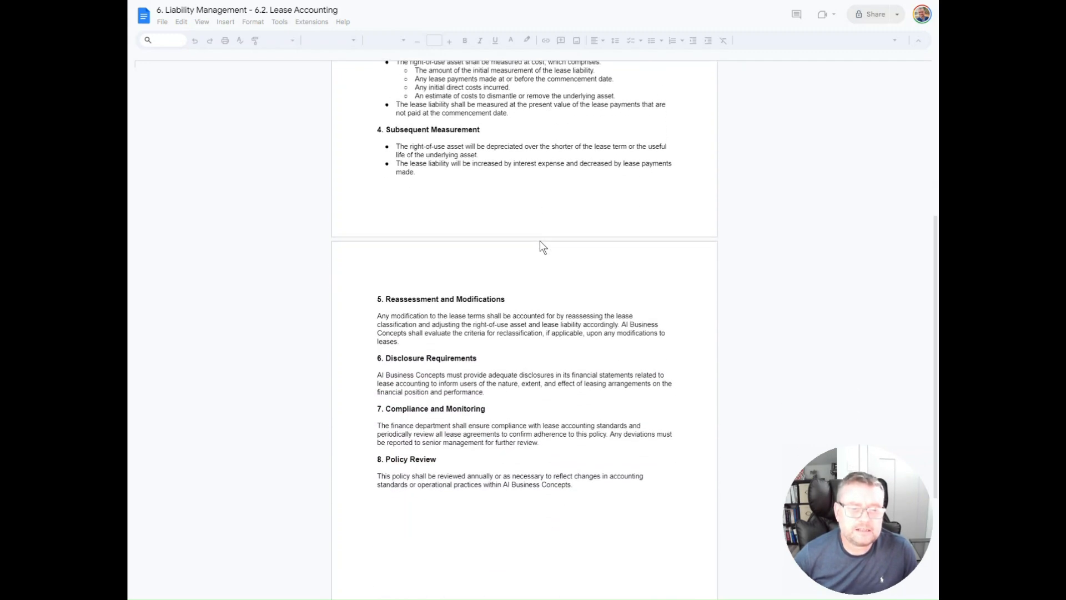
{"action": "scroll", "coordinate": [540, 241], "scroll_direction": "up", "scroll_amount": 7}
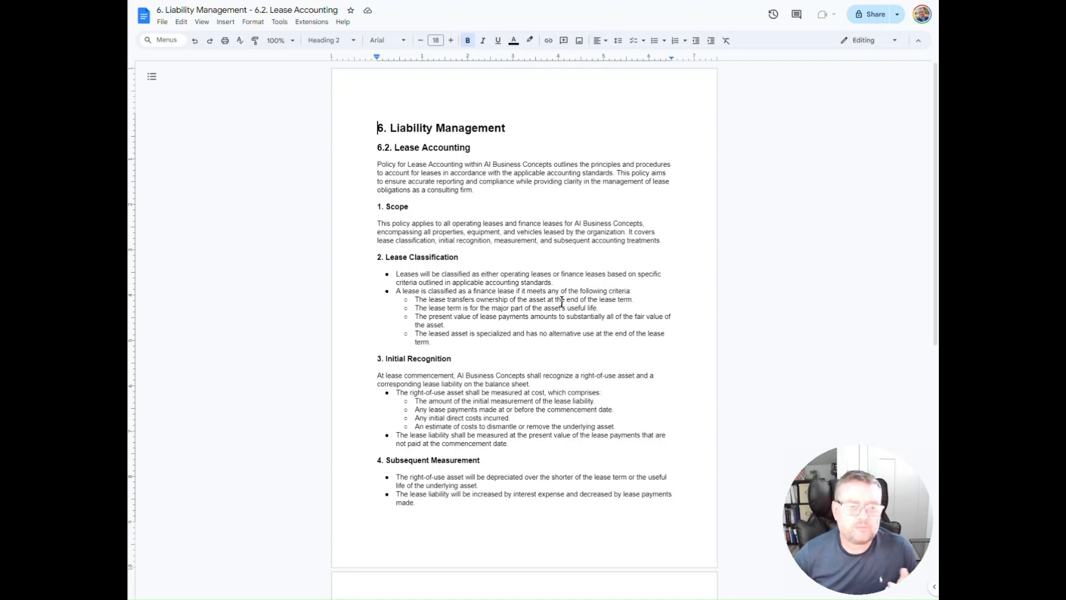
{"action": "scroll", "coordinate": [559, 300], "scroll_direction": "down", "scroll_amount": 5}
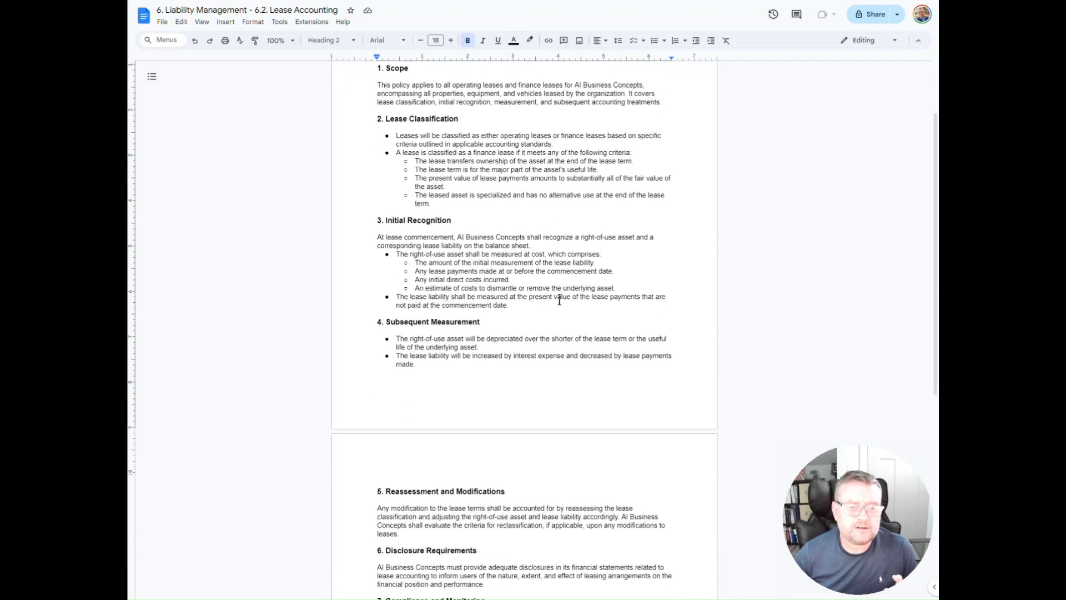
{"action": "scroll", "coordinate": [559, 300], "scroll_direction": "down", "scroll_amount": 3}
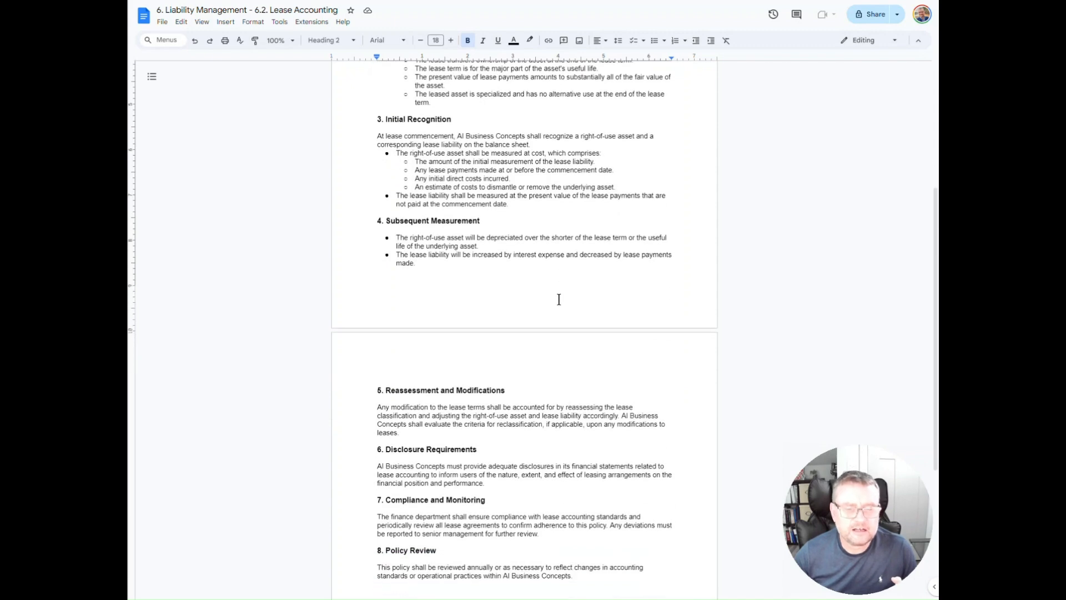
{"action": "scroll", "coordinate": [565, 288], "scroll_direction": "up", "scroll_amount": 8}
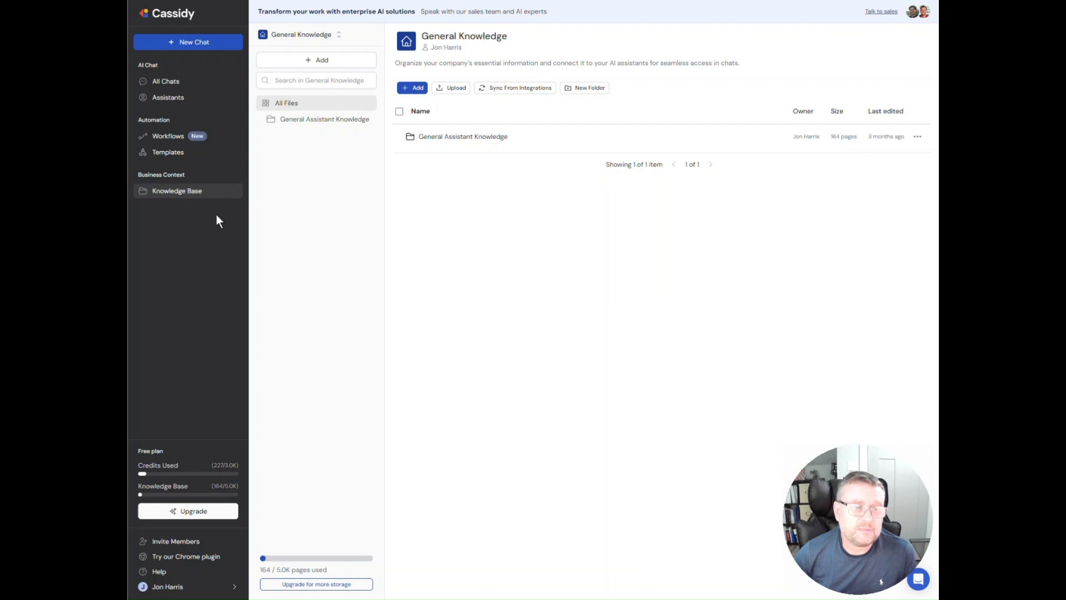
In Cassidy's Knowledge Base, review the options for adding content, including Google Drive sync, and open the General Assistant Knowledge folder
{"action": "left_click", "coordinate": [184, 192]}
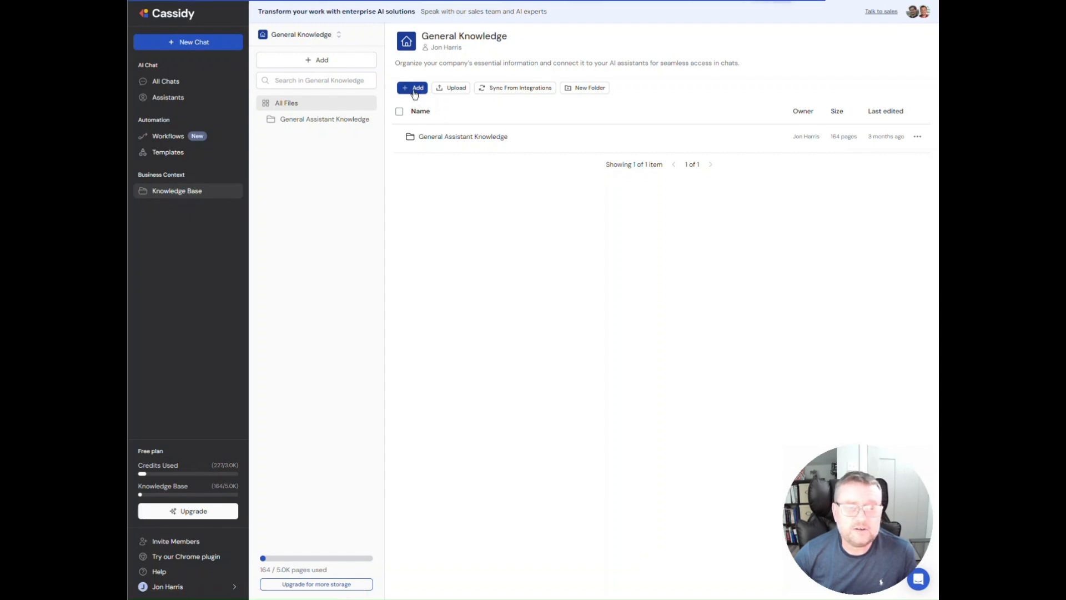
{"action": "left_click", "coordinate": [412, 88]}
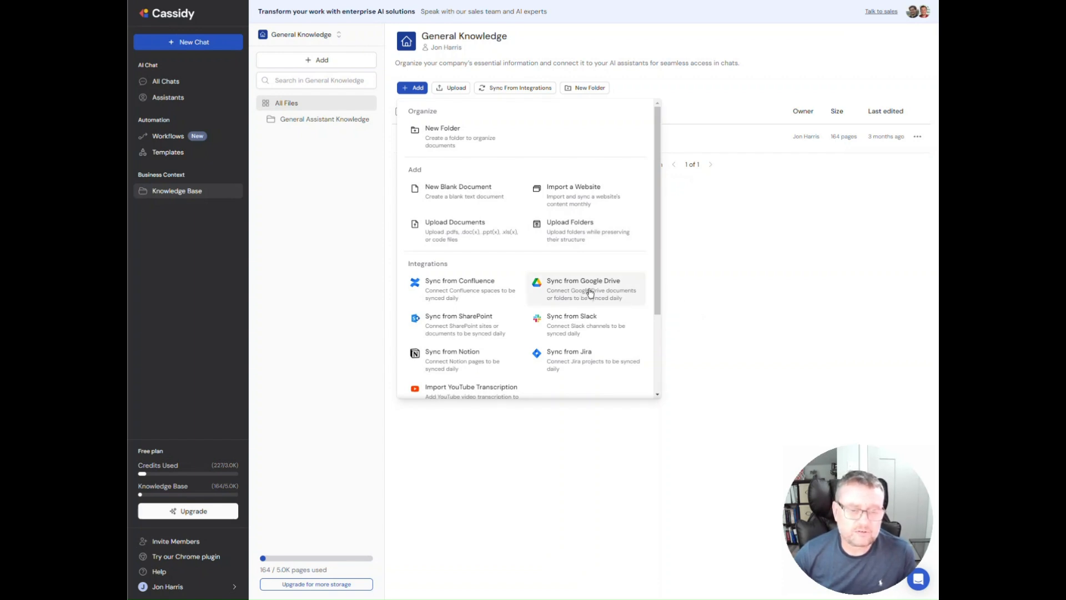
{"action": "left_click", "coordinate": [767, 239]}
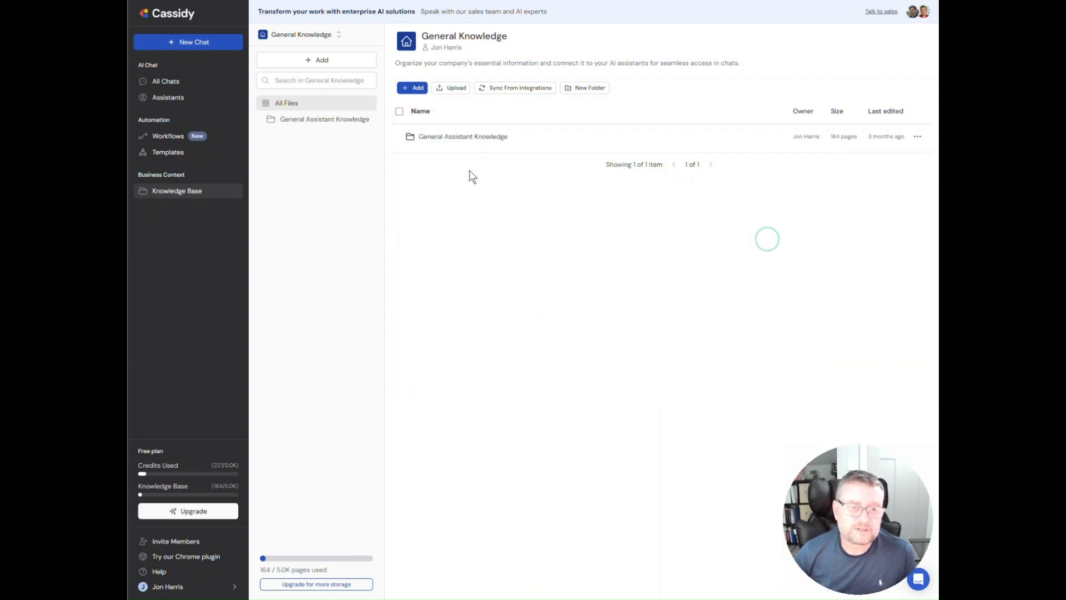
{"action": "left_click", "coordinate": [456, 137]}
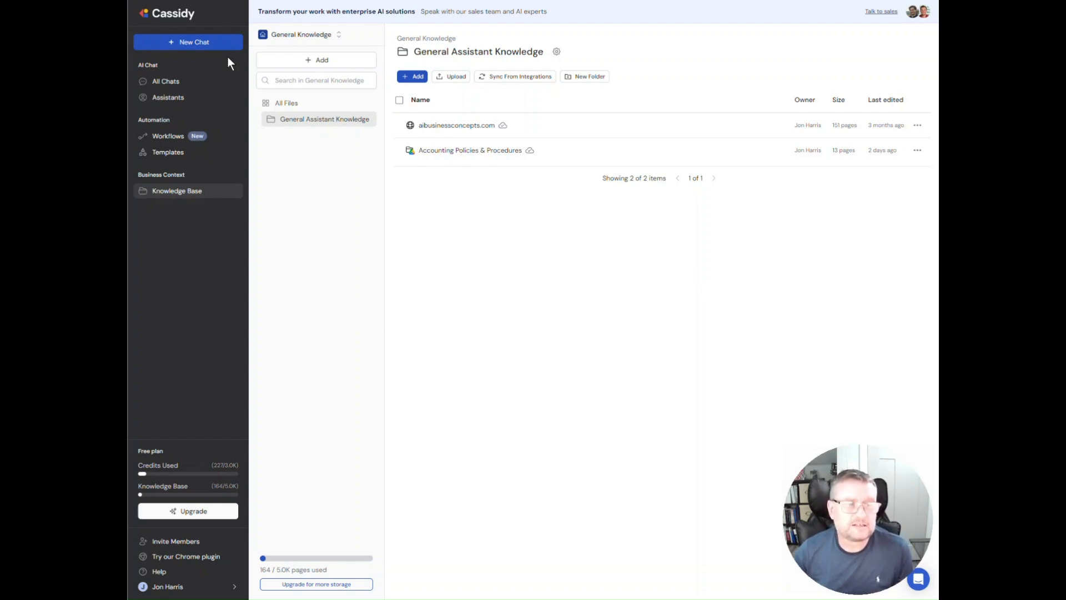
Ask the AI Business Concepts General Assistant "What is the policy for capitalizing expemnses?" in a new chat, and open the cited 5.1 Asset Management document
{"action": "left_click", "coordinate": [190, 43]}
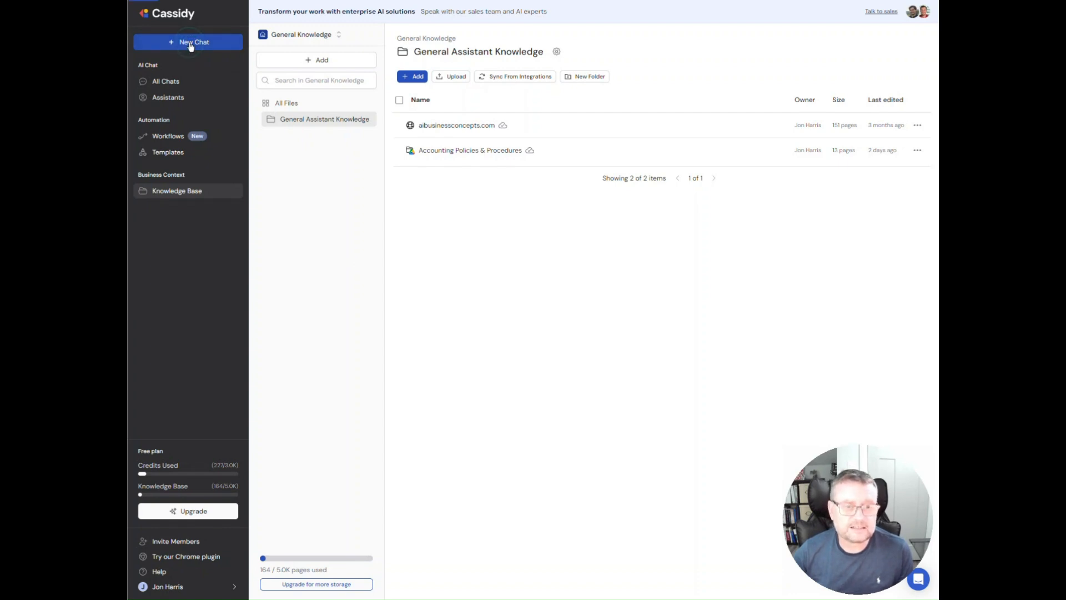
{"action": "left_click", "coordinate": [411, 546]}
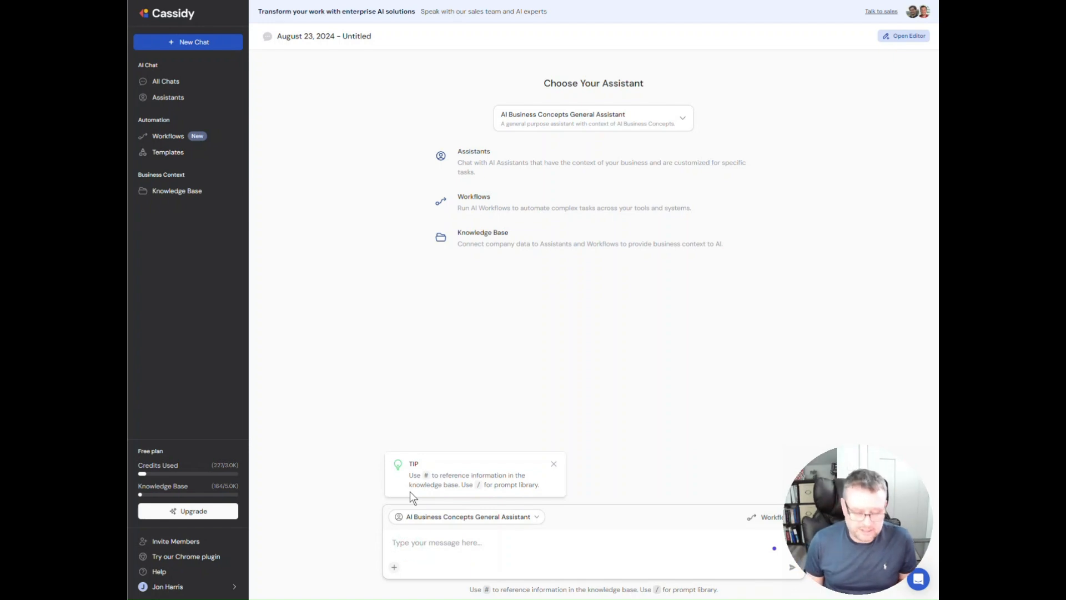
{"action": "type", "text": "W"}
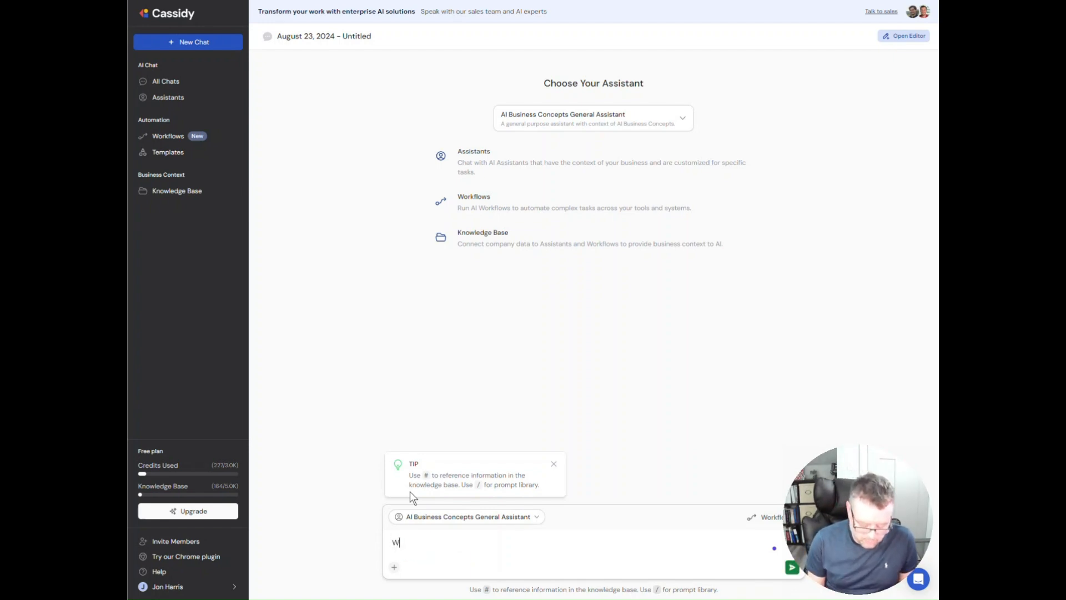
{"action": "type", "text": "hat is the"}
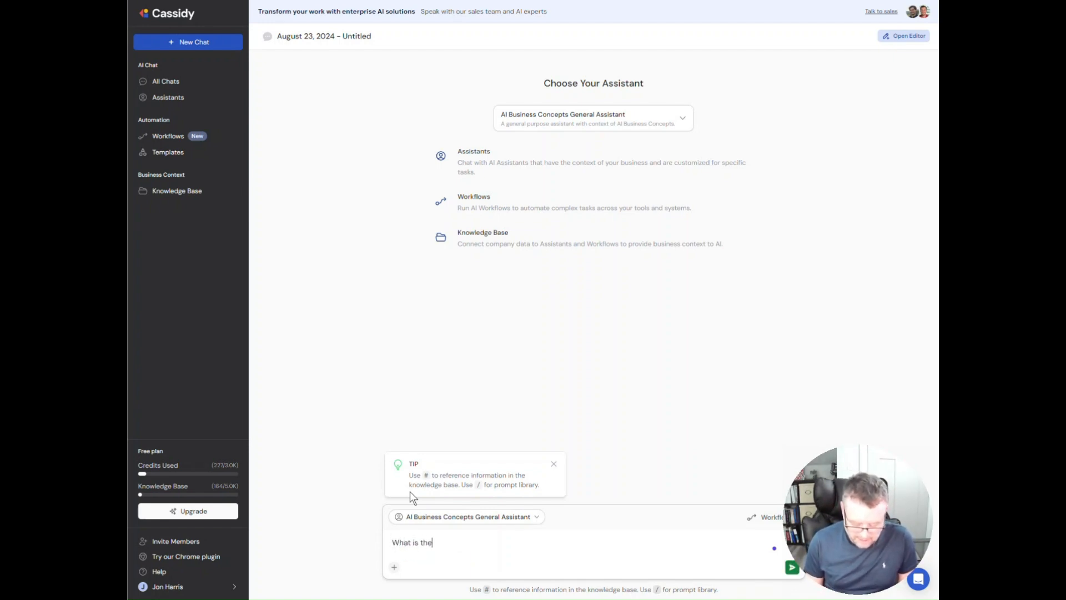
{"action": "type", "text": " policy for"}
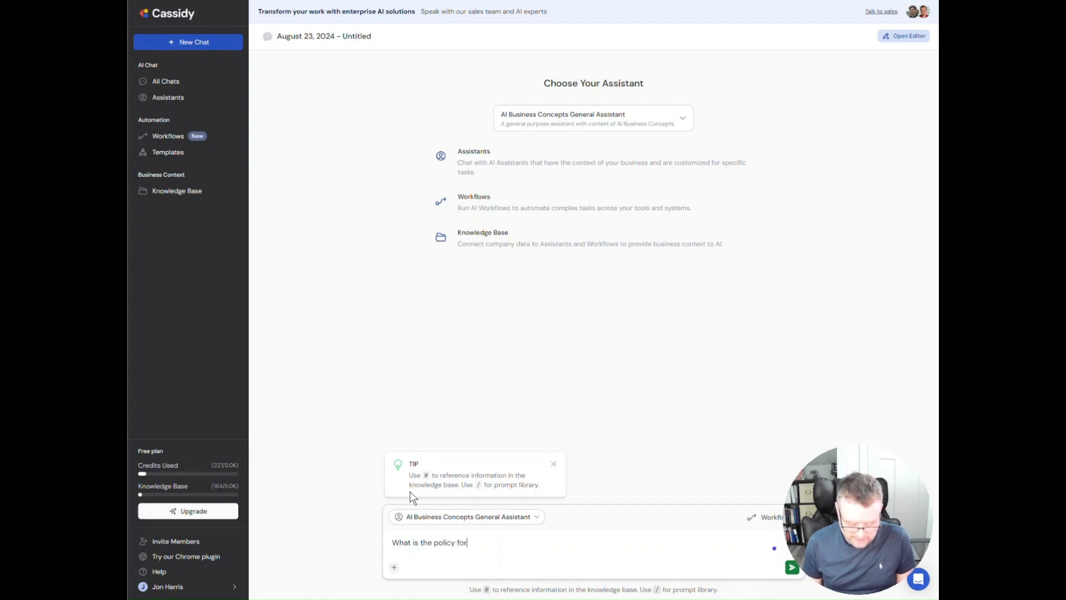
{"action": "type", "text": " capitali"}
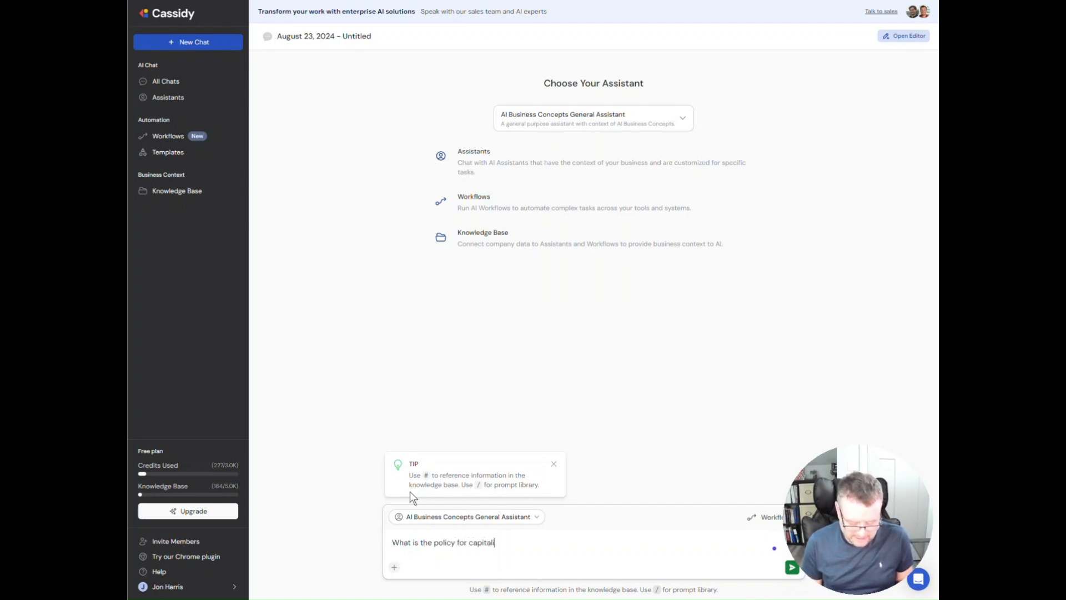
{"action": "type", "text": "zing exp"}
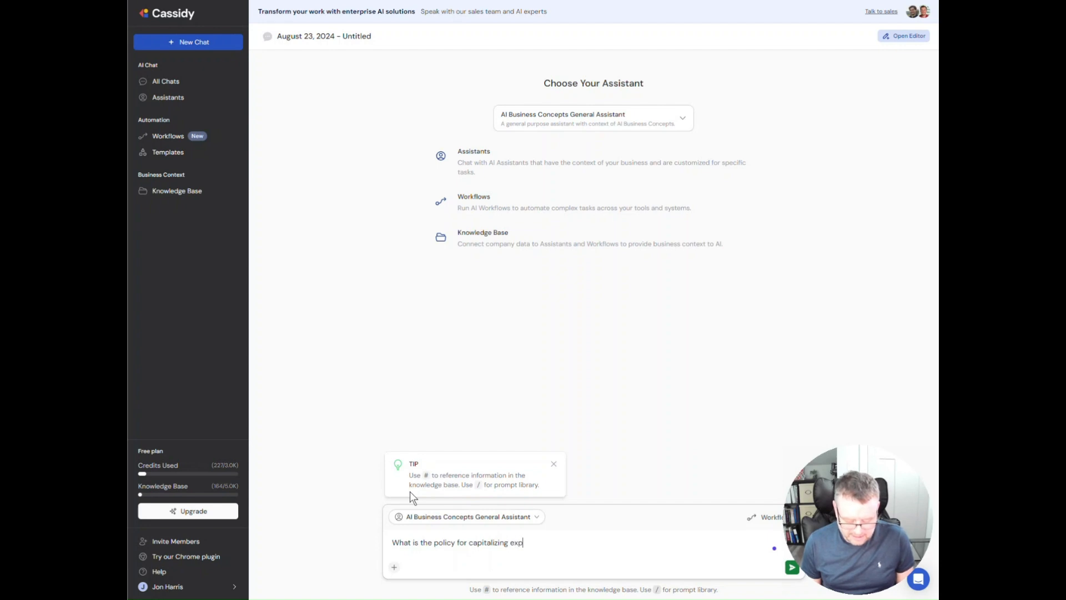
{"action": "type", "text": "emnses?"}
{"action": "key", "text": "Return"}
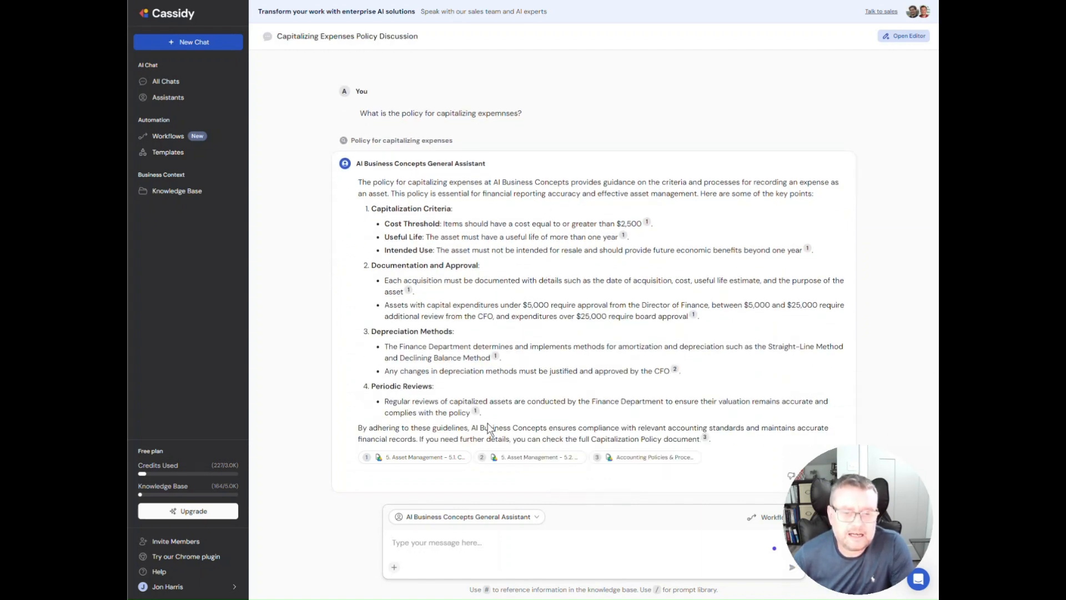
{"action": "left_click", "coordinate": [401, 457]}
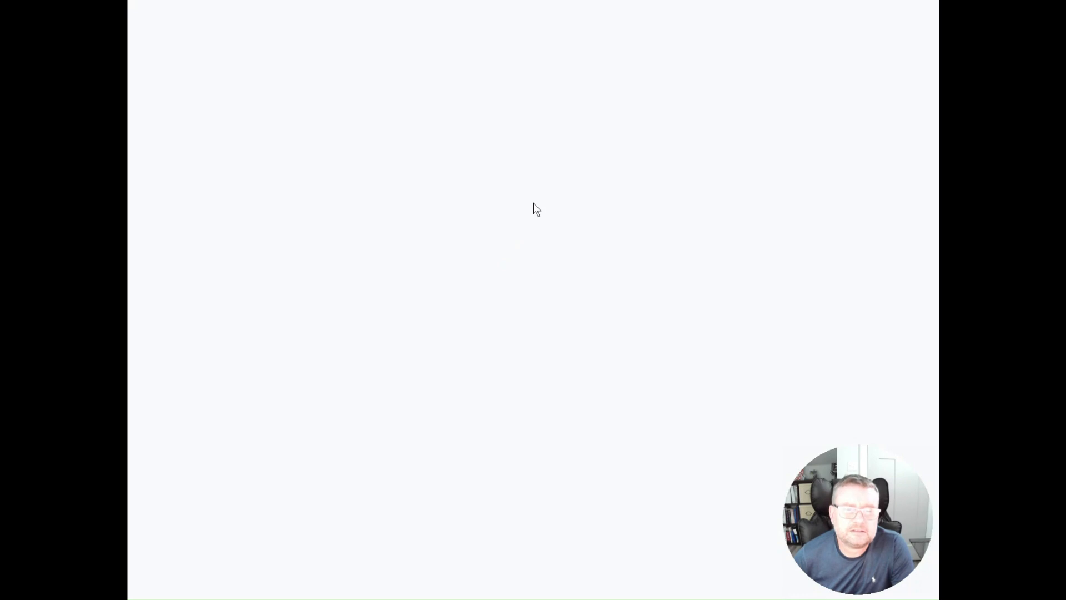